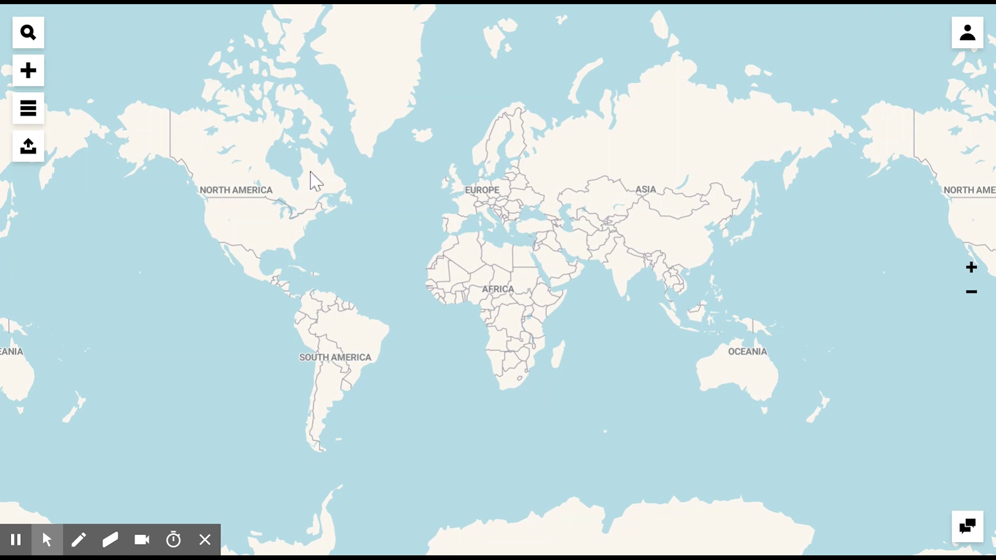
Zoom and pan the world map onto the eastern United States and Great Lakes, then bring up place search
scroll(262, 213, up, 5)
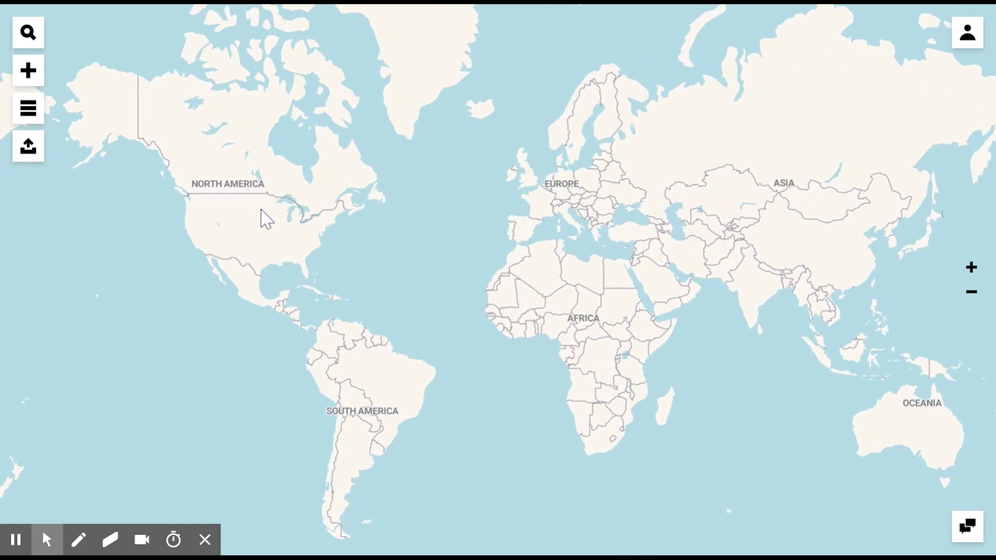
drag(263, 217, 377, 255)
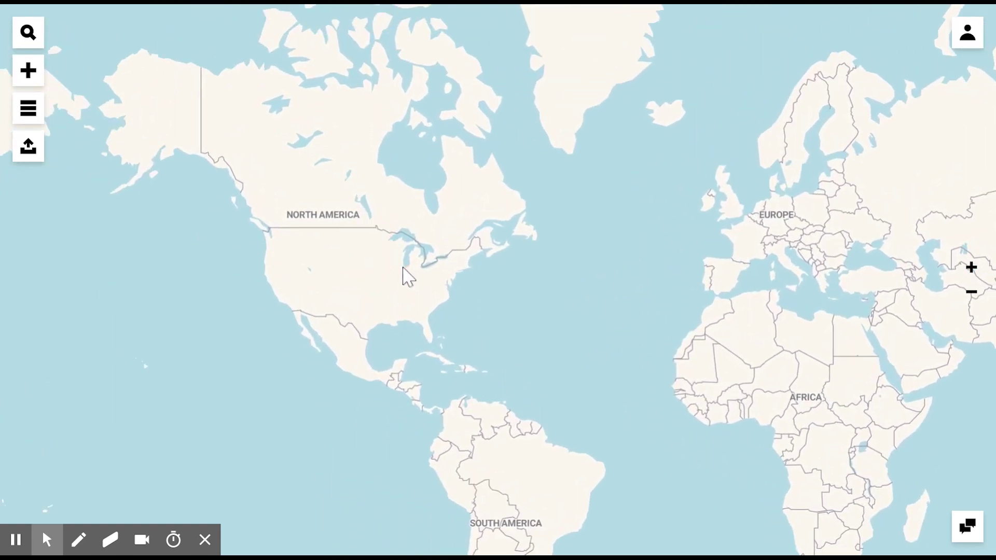
scroll(405, 275, up, 7)
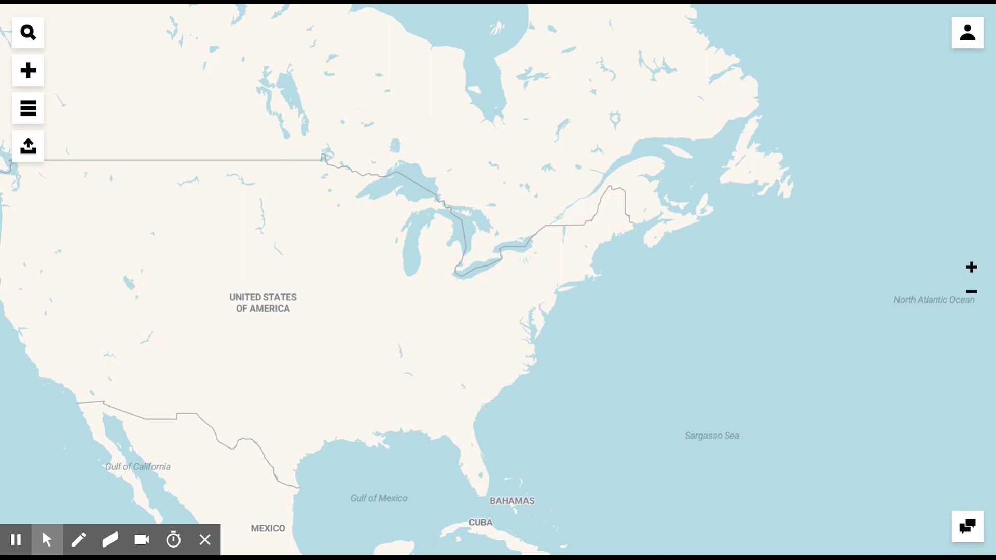
click(28, 33)
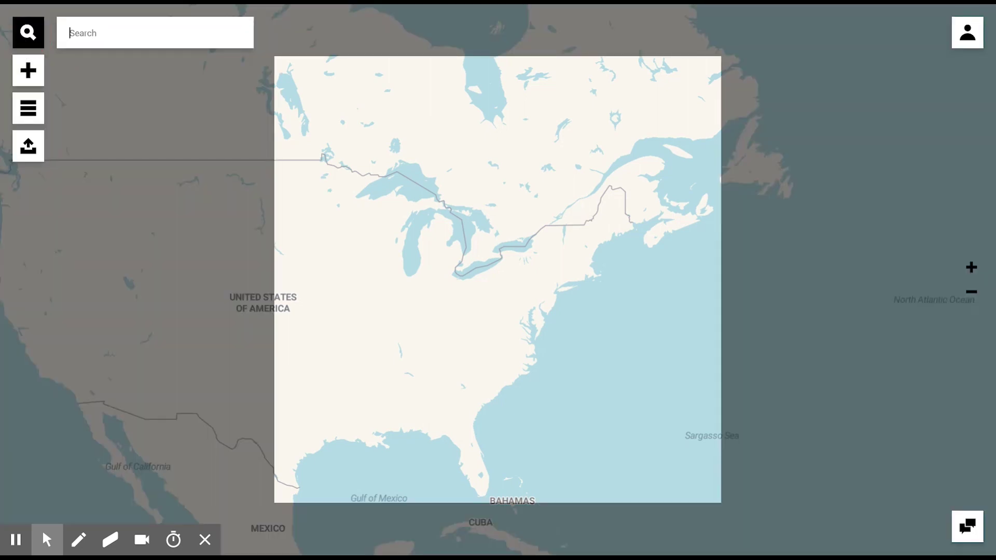
Search 'chicago', go to Chicago, Illinois, and zoom out to frame the Loop and lakefront
text(chi)
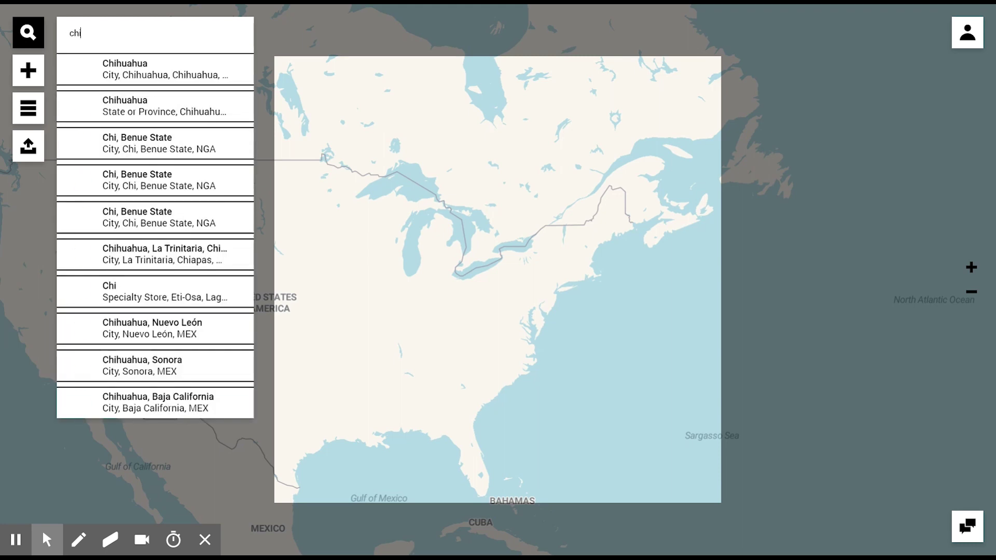
text(ca)
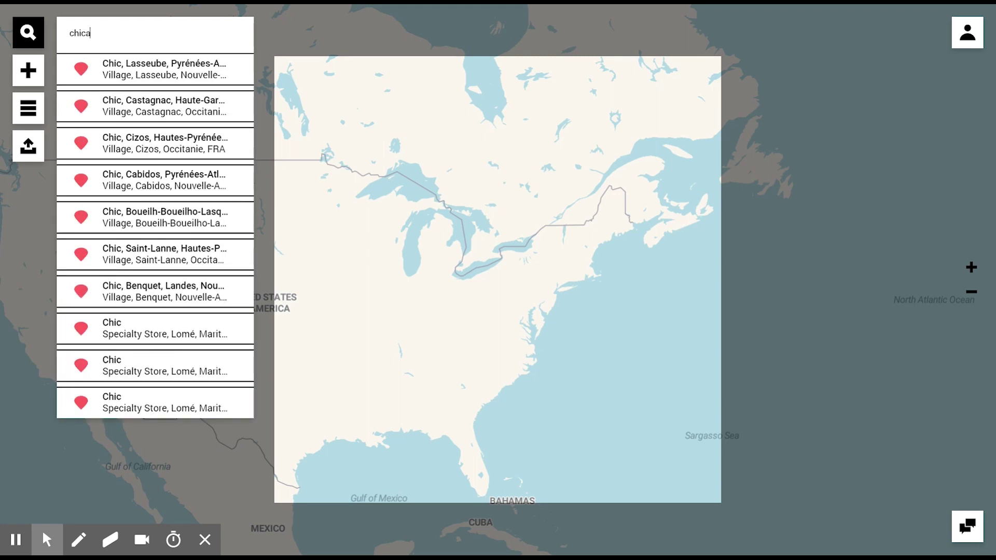
text(go)
click(111, 65)
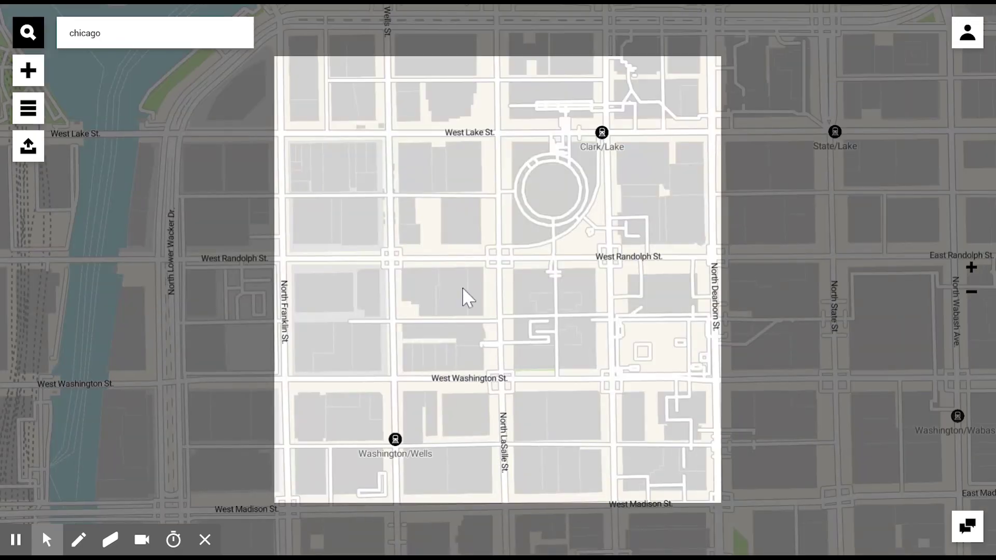
scroll(474, 285, down, 5)
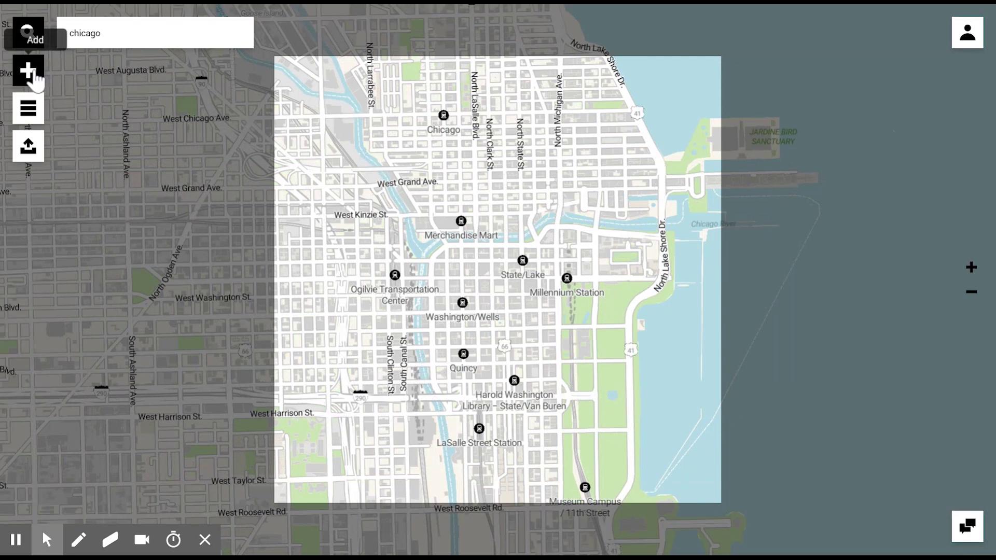
Drop a location pin icon onto the map near Merchandise Mart
click(33, 73)
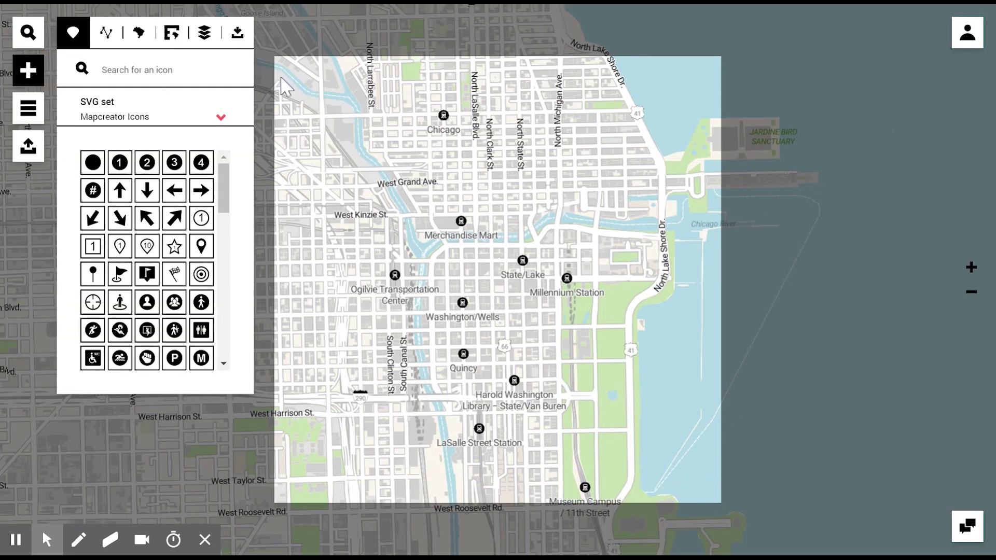
scroll(445, 232, up, 1)
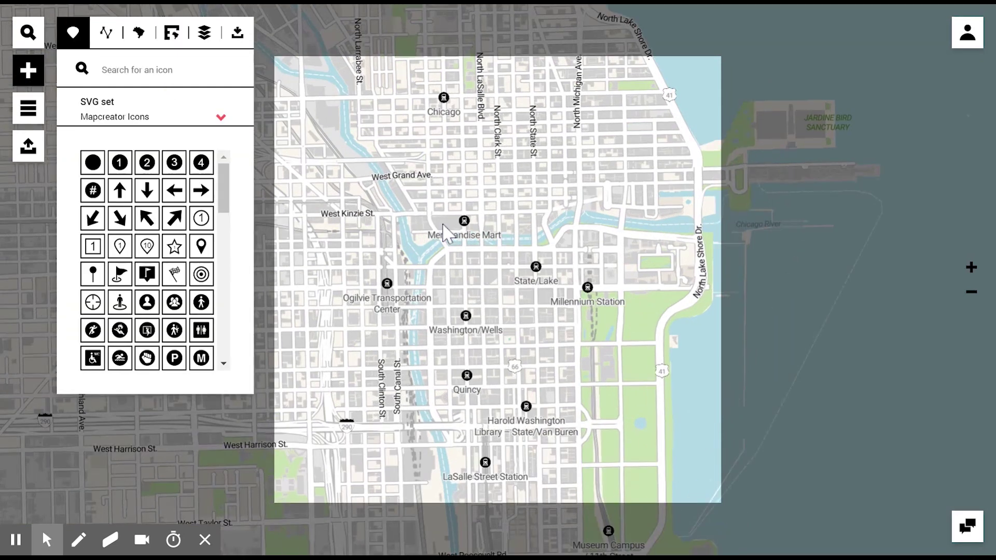
scroll(445, 232, up, 1)
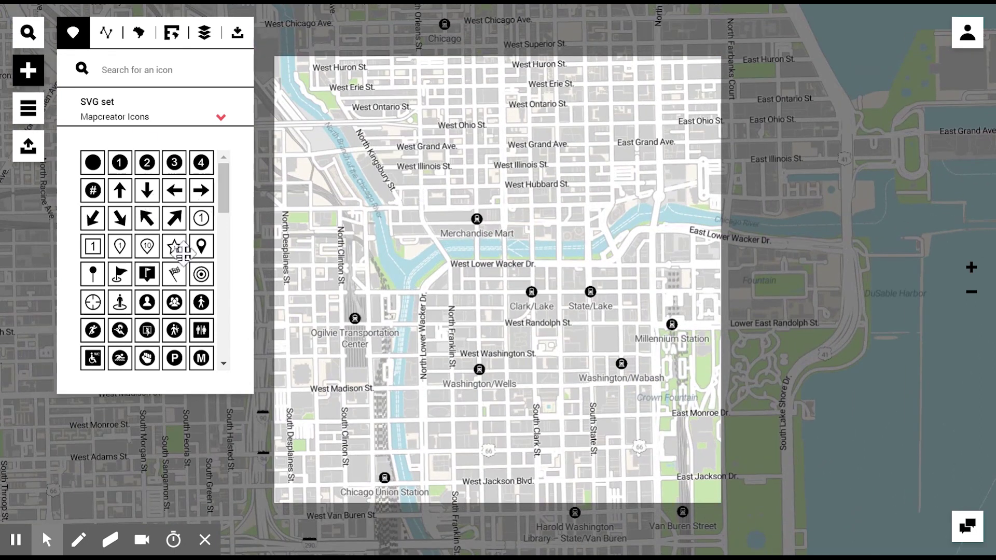
drag(206, 264, 429, 269)
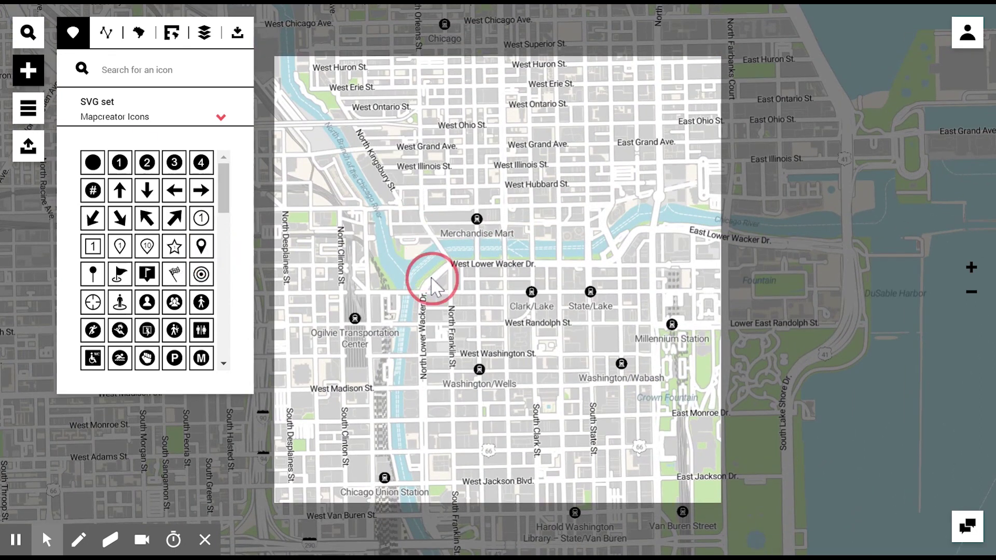
Add a Mapcreator Textboxes label above the pin reading 'This is an accident'
click(106, 127)
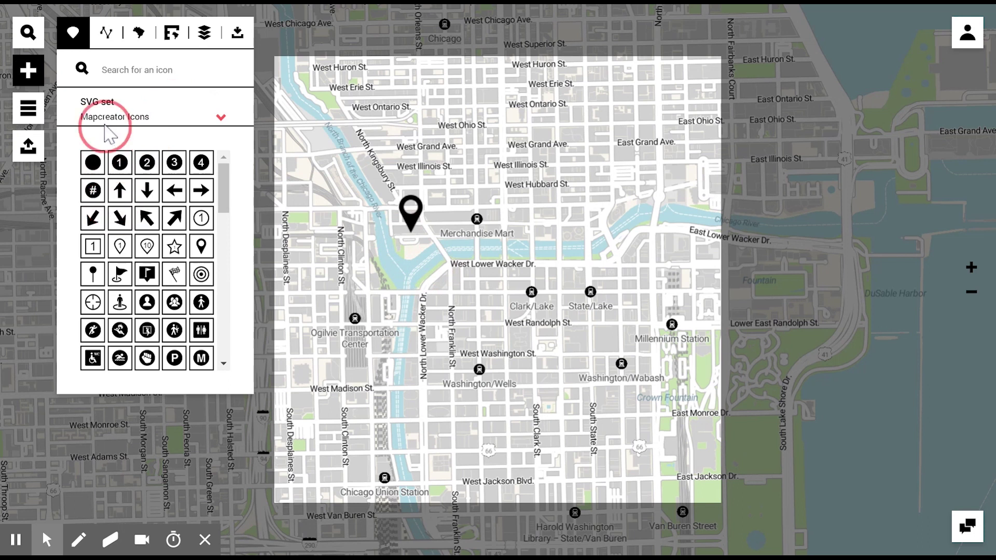
click(118, 177)
drag(97, 165, 446, 143)
double_click(385, 370)
text(THis is)
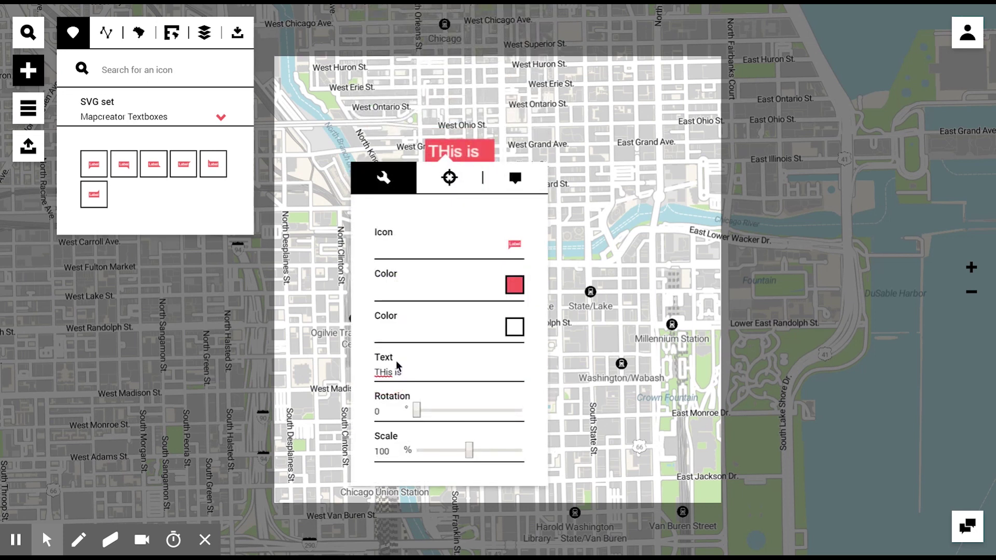
key(ctrl+a)
text(This is an)
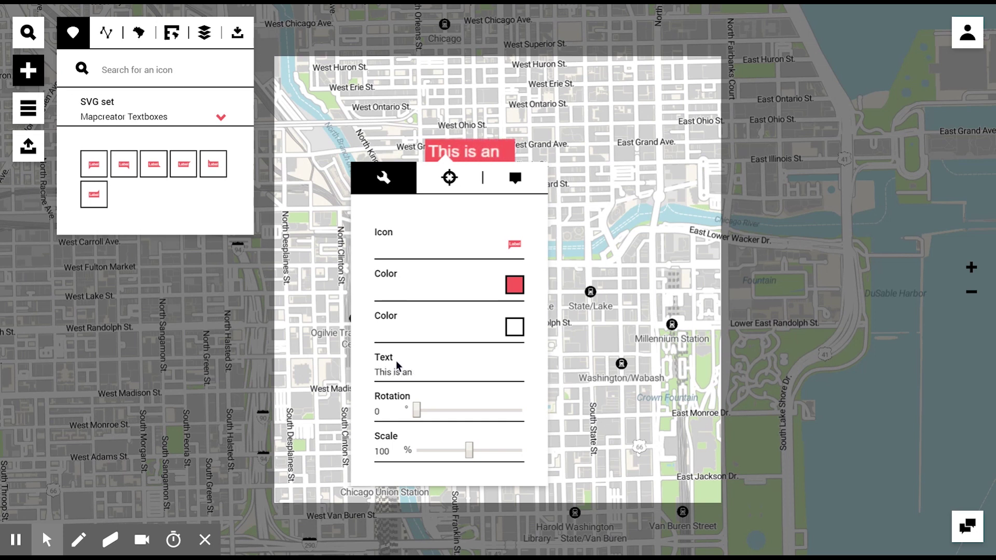
text( accident)
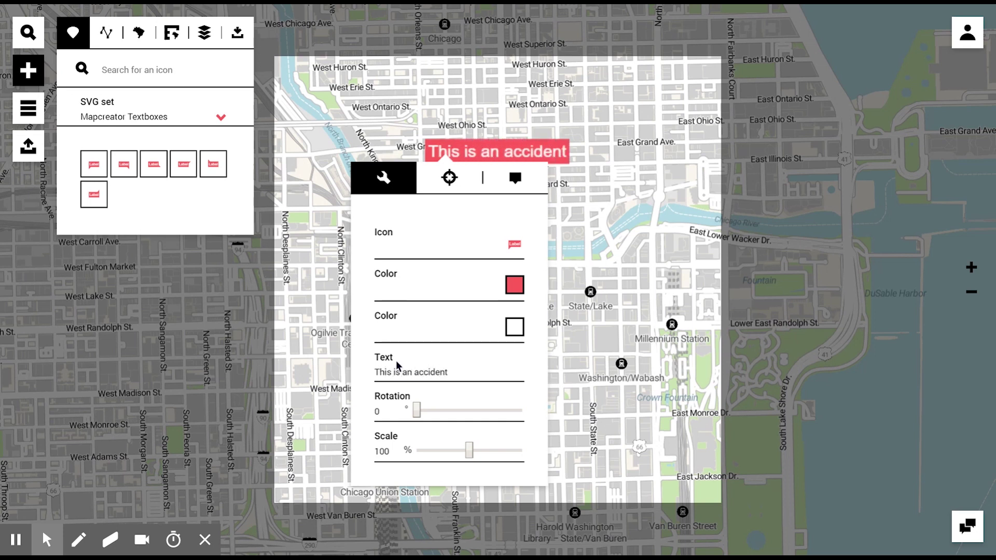
click(618, 274)
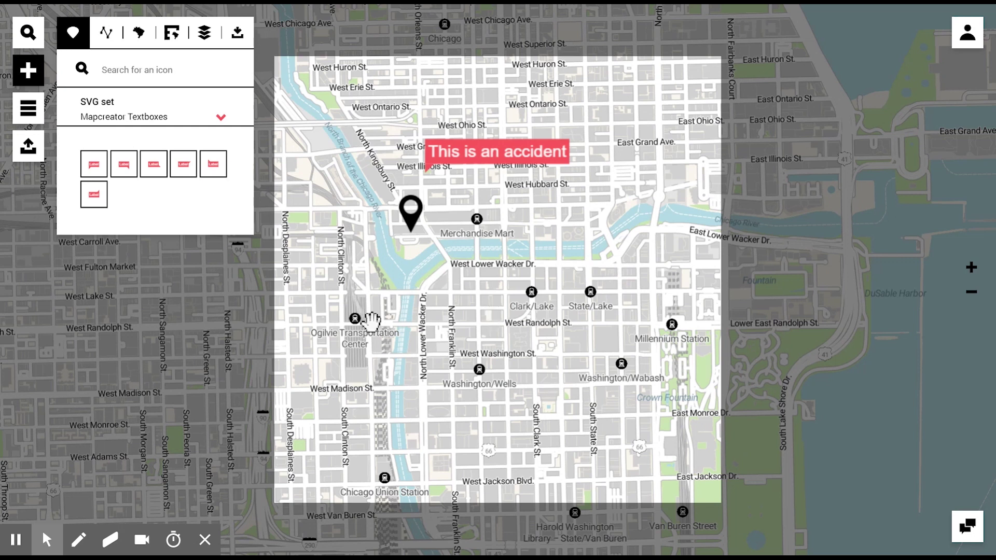
Set the pin to 80% scale with no rotation and colour it bright red
click(412, 223)
mouse_move(433, 456)
mouse_down()
mouse_move(443, 461)
mouse_move(423, 460)
mouse_up()
mouse_move(381, 412)
mouse_down()
mouse_move(396, 418)
mouse_move(356, 409)
mouse_up()
click(474, 374)
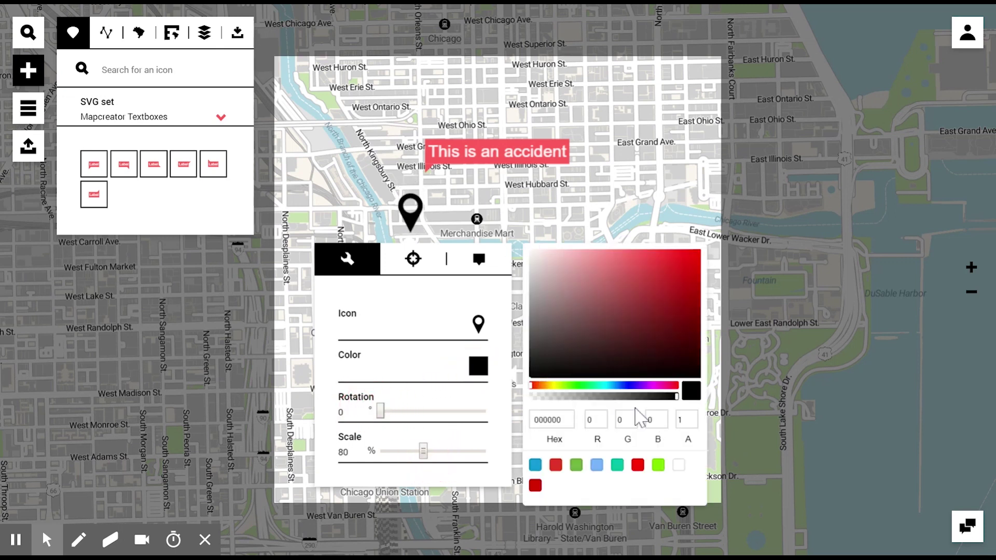
click(636, 466)
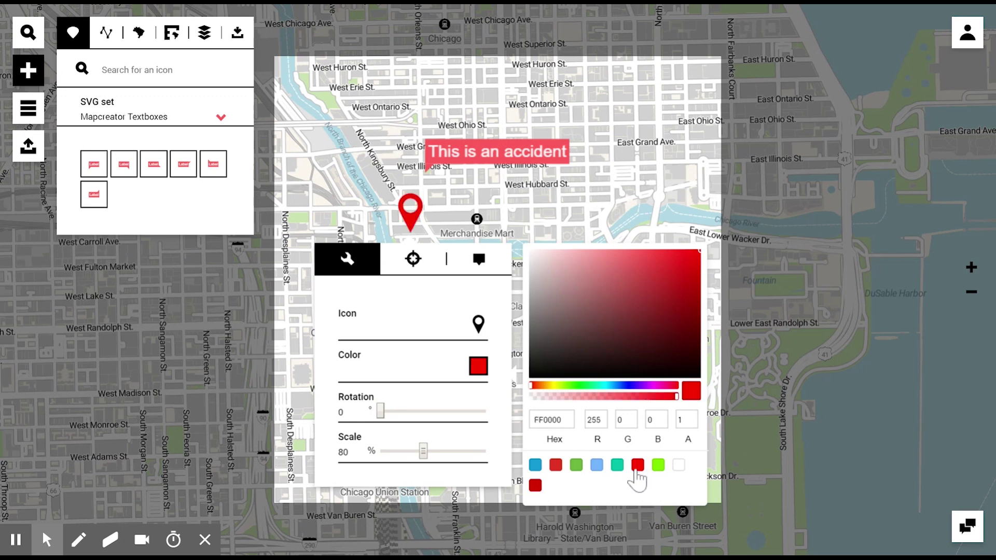
click(534, 167)
Move the accident label northeast and the red pin down toward Lower Wacker Drive
mouse_move(485, 151)
mouse_down()
mouse_move(529, 152)
mouse_move(610, 125)
mouse_move(646, 91)
mouse_up()
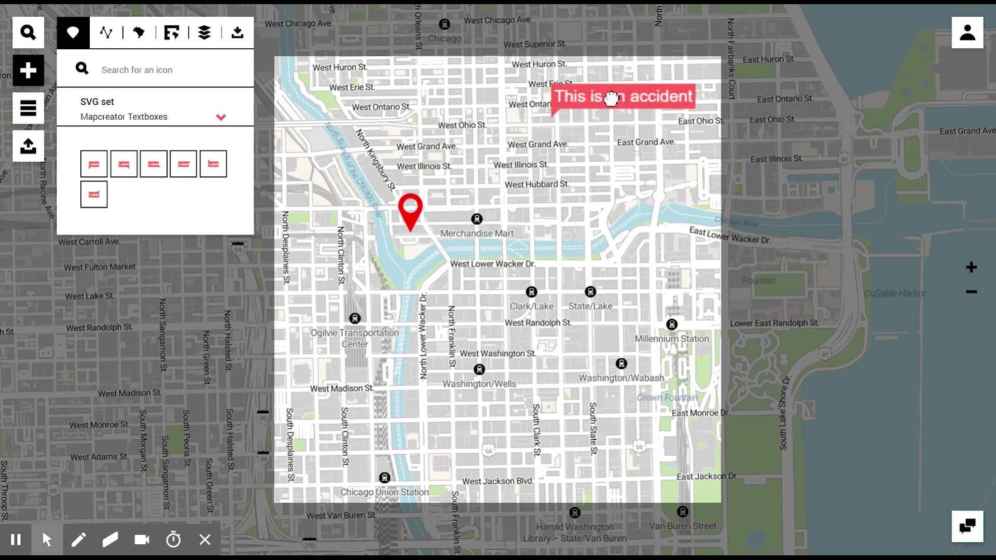
click(409, 210)
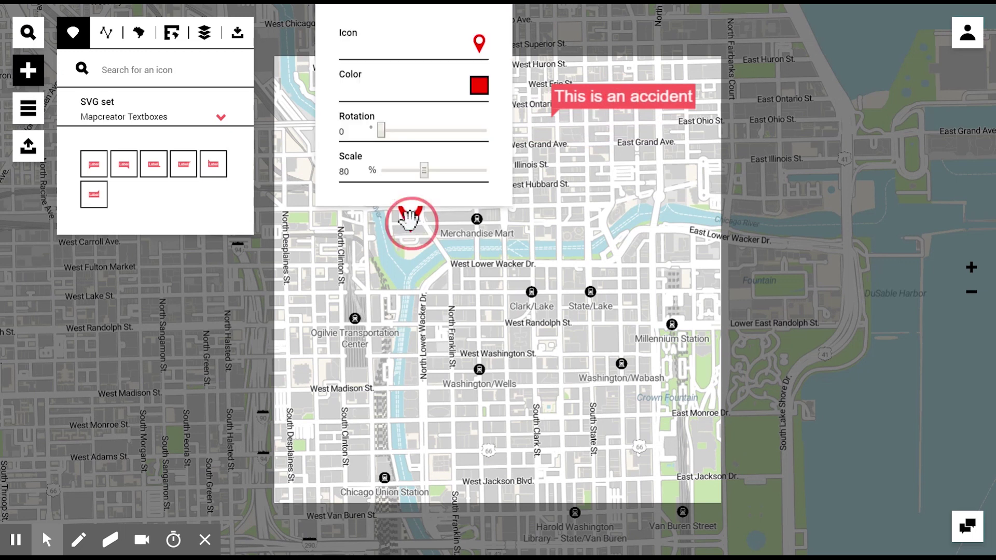
drag(410, 210, 455, 252)
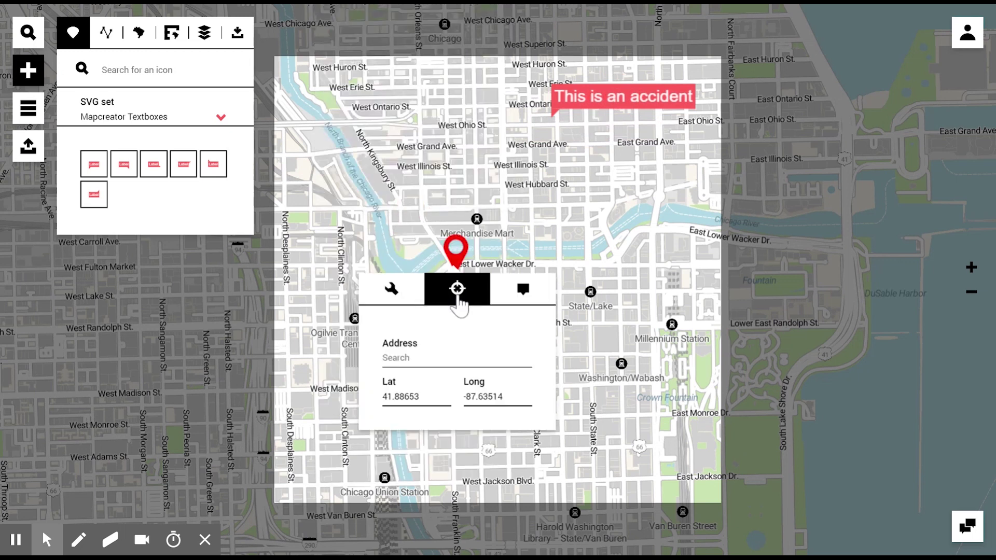
Relocate the red pin to W Grand Ave, Chicago by address search and set the label beside it
click(435, 354)
text(west grand av)
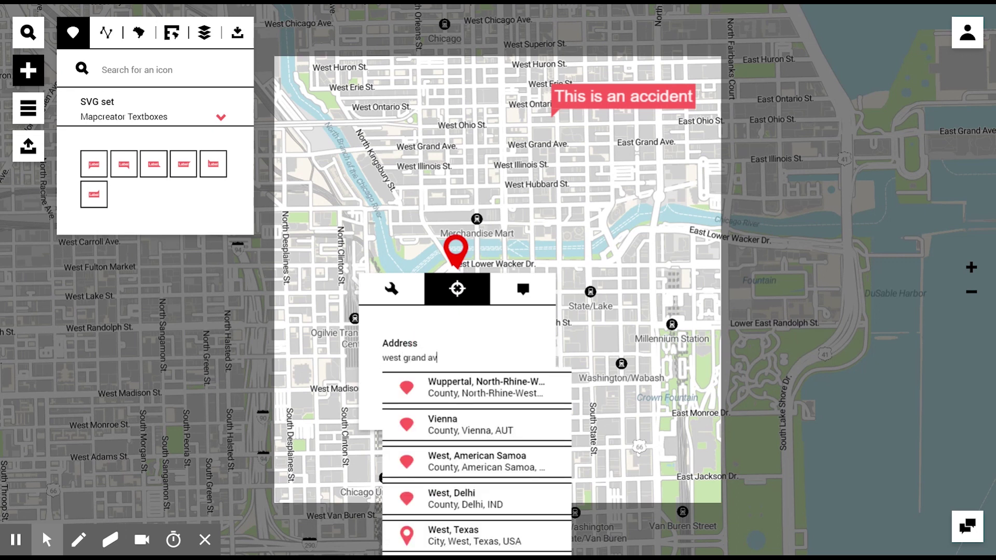
text(e chicago)
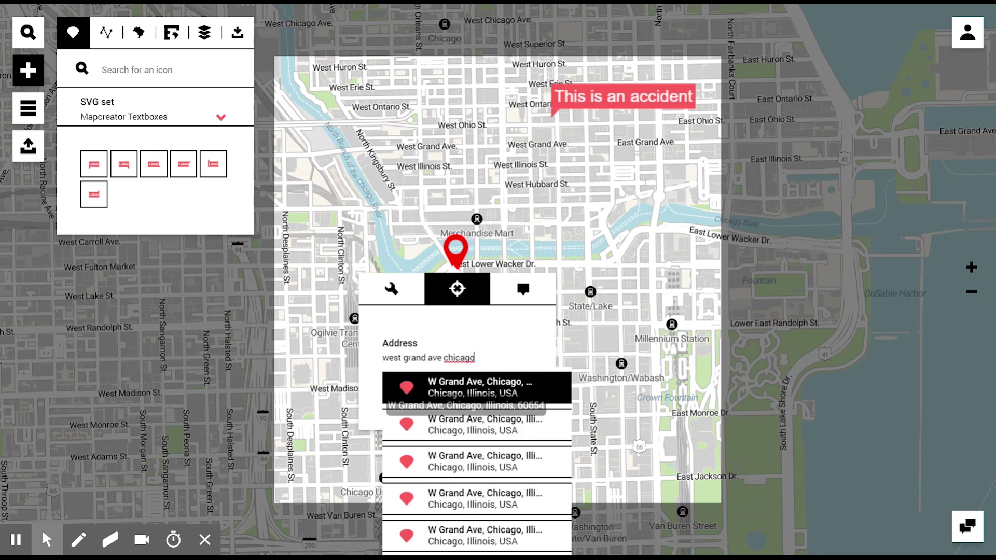
click(467, 387)
drag(644, 99, 652, 86)
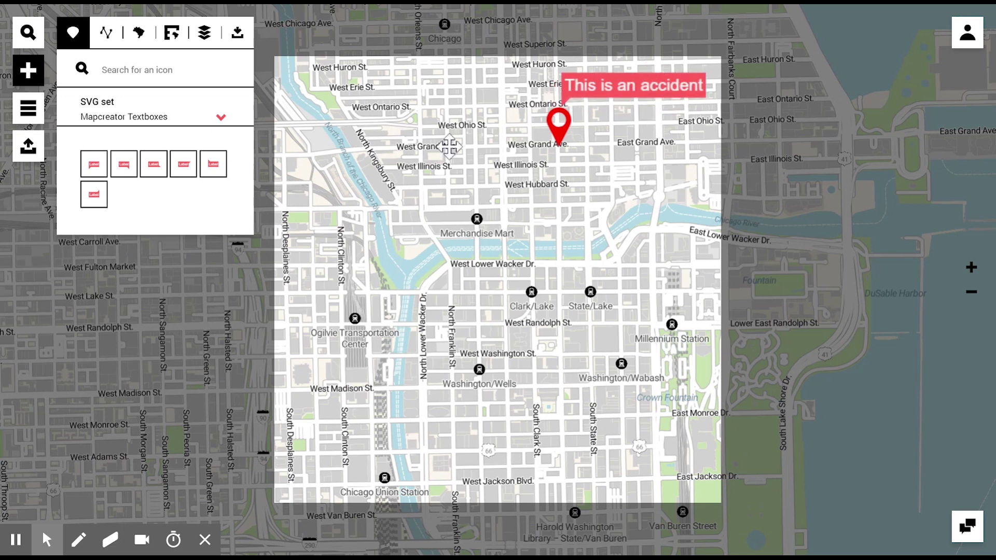
click(107, 35)
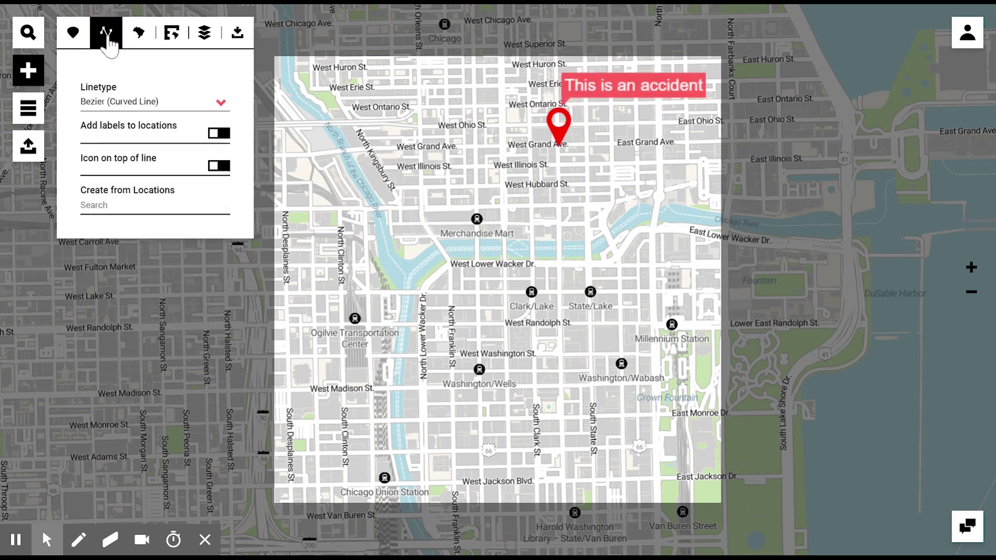
Draw a curved line from West Grand Ave past Wacker to State/Lake
click(138, 103)
click(560, 149)
click(640, 174)
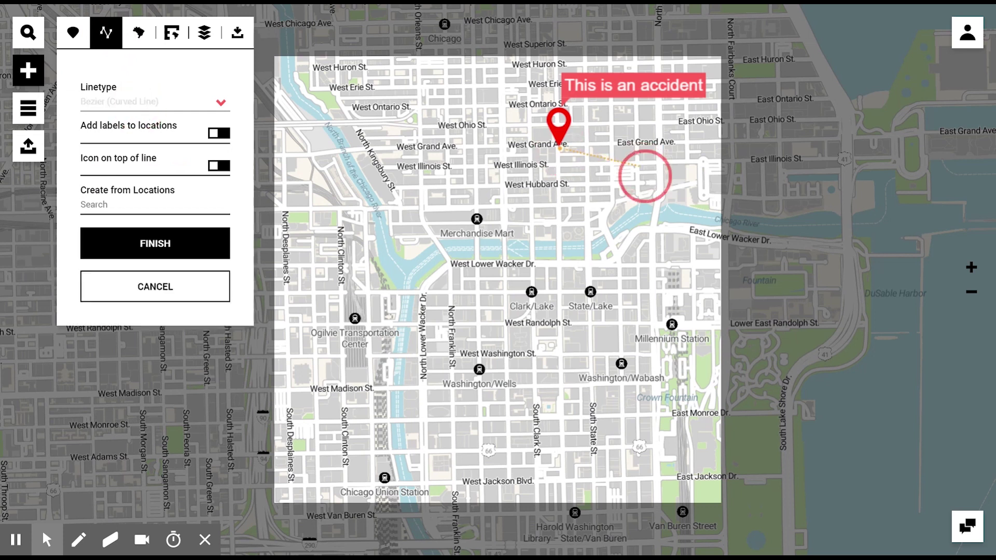
click(652, 259)
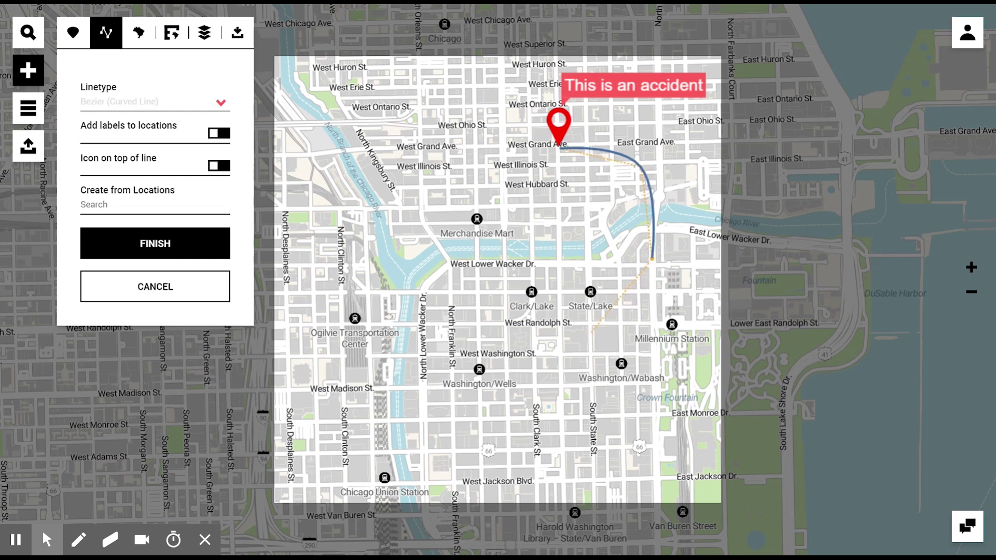
click(591, 322)
Make the curved line red and dashed, and switch the linetype from Bezier to Route
click(627, 298)
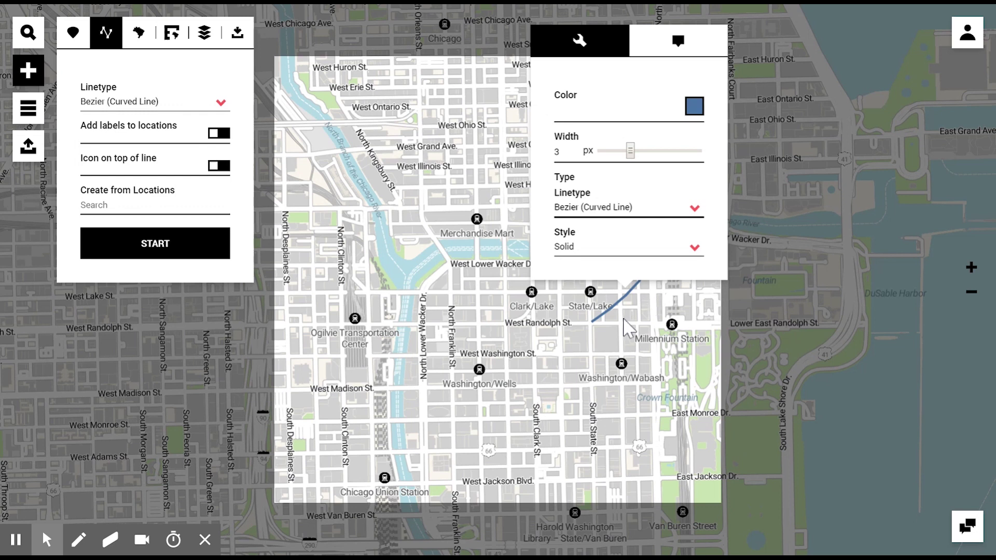
click(698, 109)
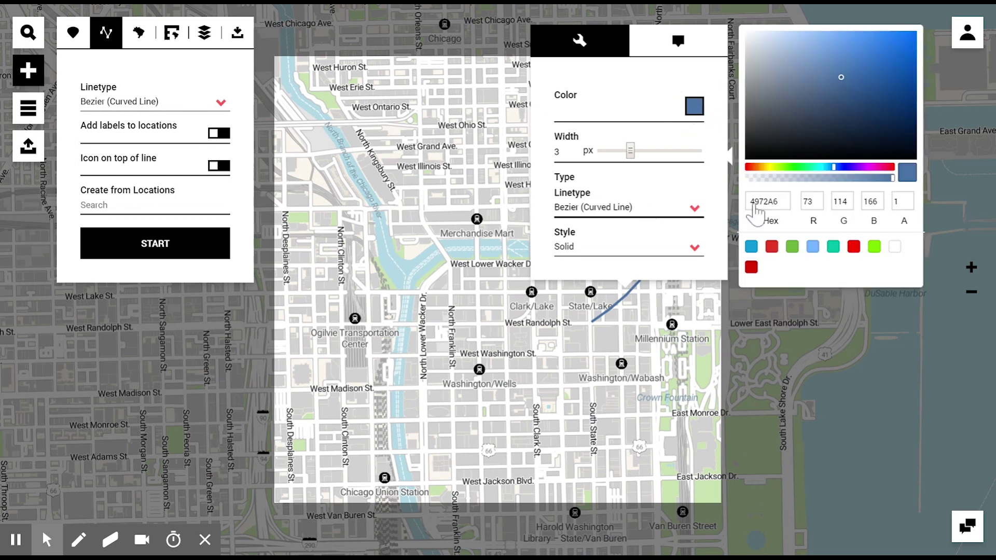
click(853, 248)
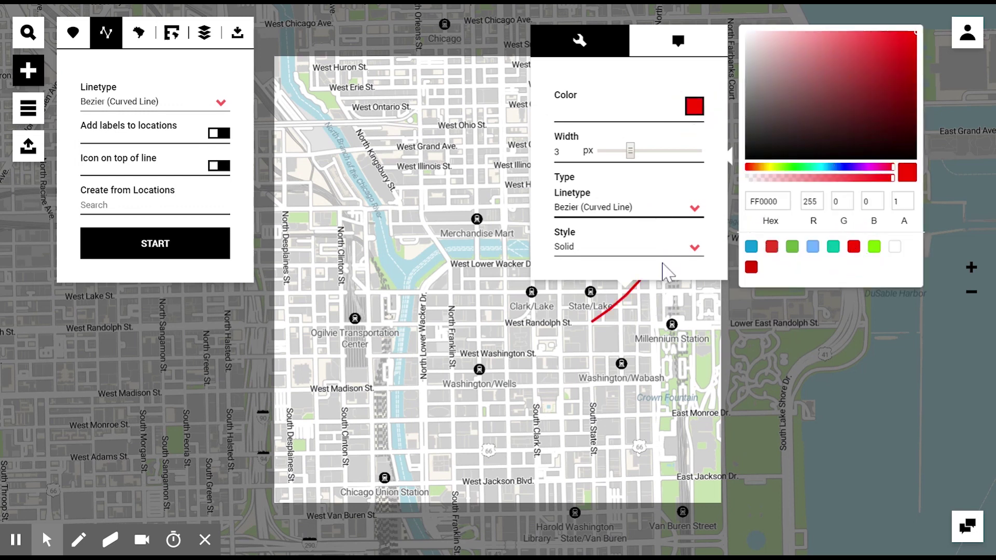
click(598, 270)
click(623, 373)
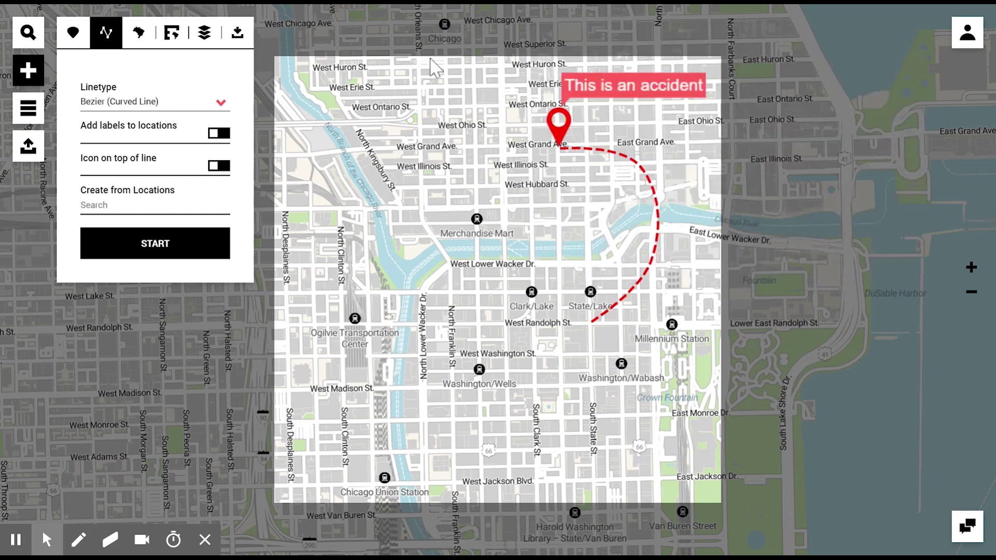
click(118, 105)
click(107, 185)
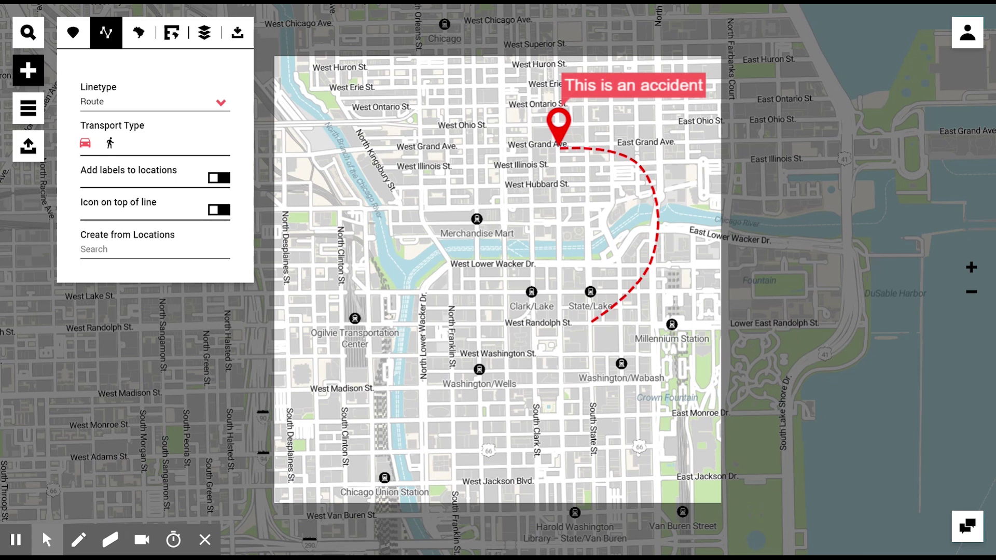
Draw a street-following route from West Erie St south across the river to West Madison St
click(386, 85)
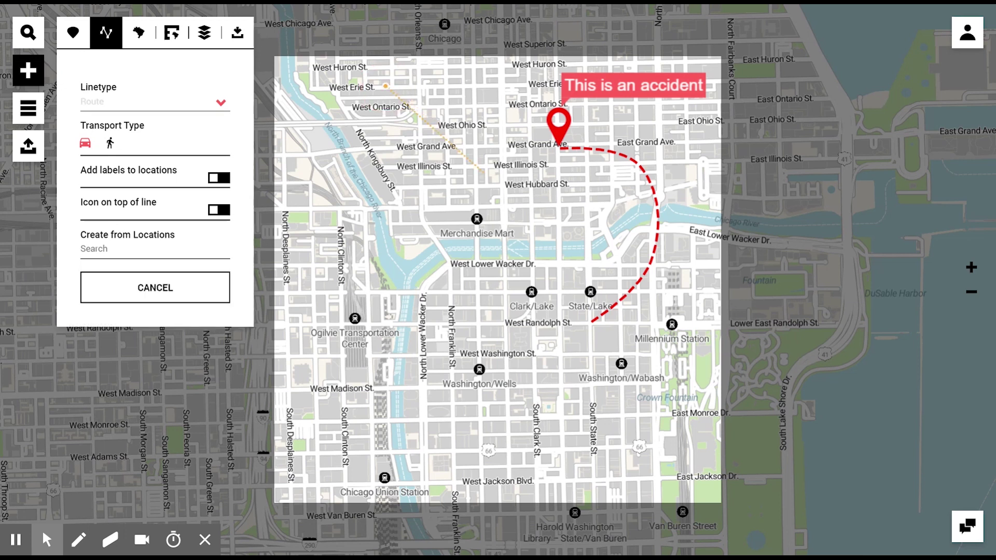
click(505, 196)
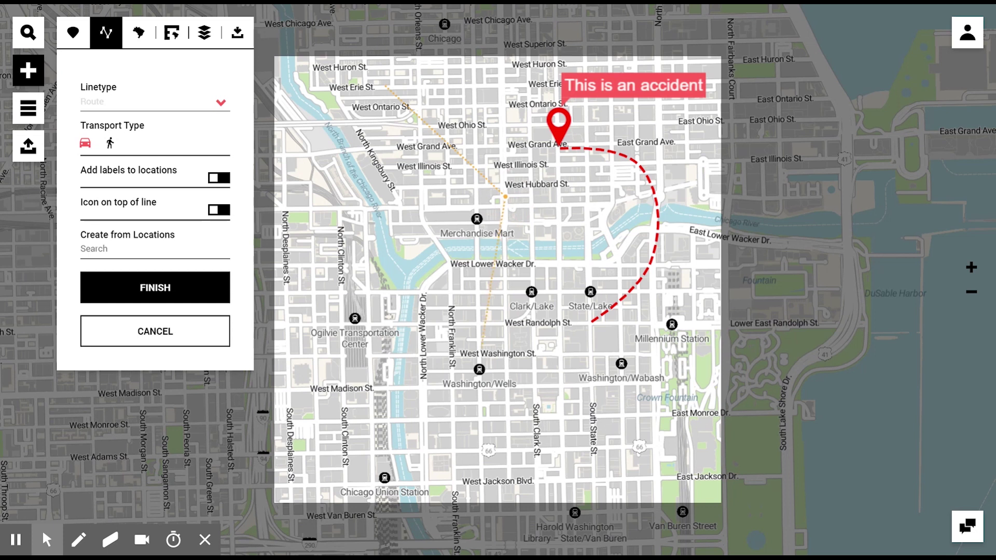
click(446, 421)
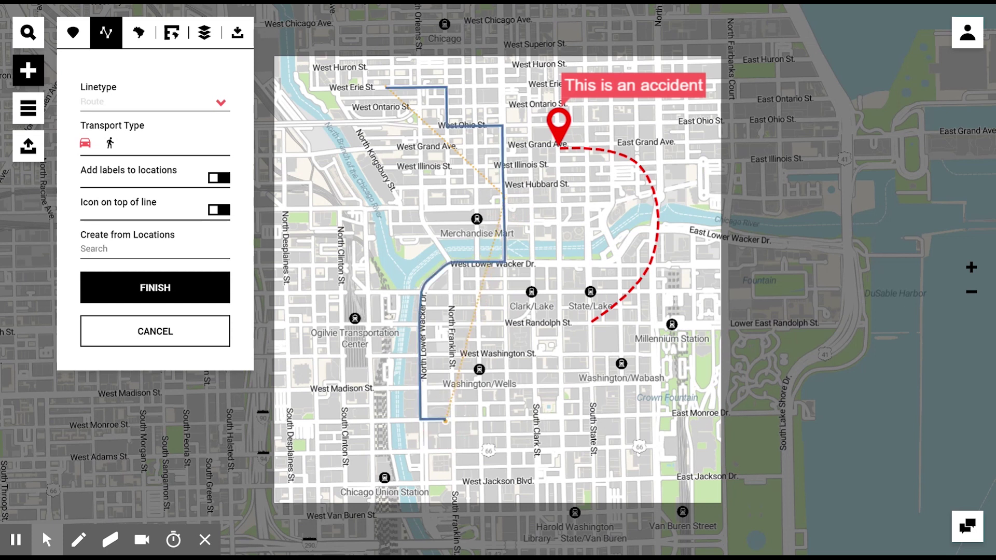
click(184, 294)
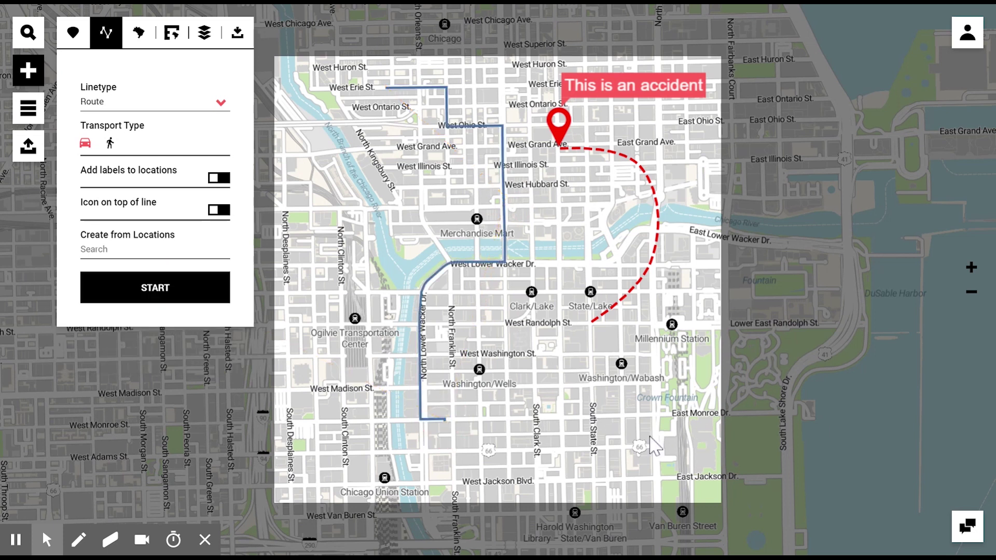
click(140, 34)
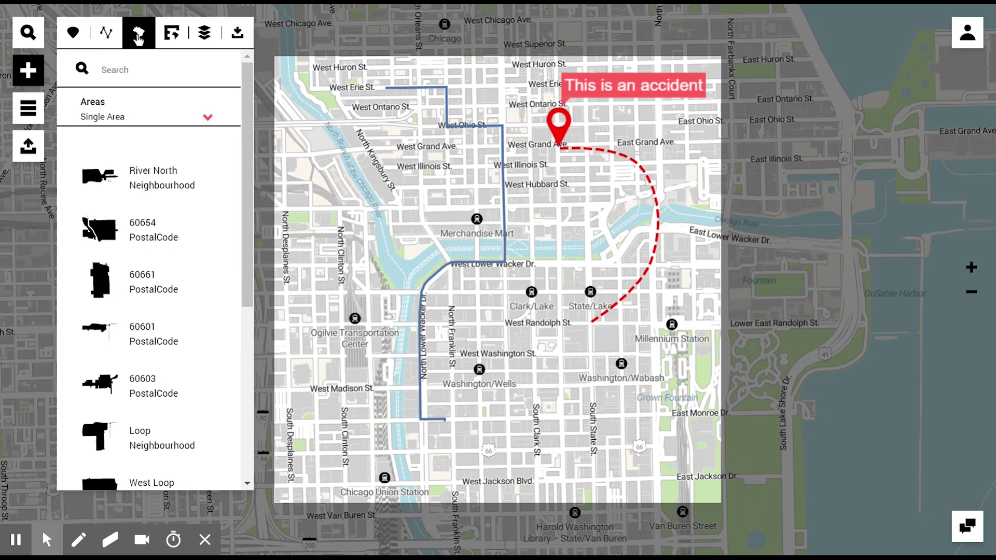
Add Cook County from the Areas list to the map
scroll(167, 244, down, 5)
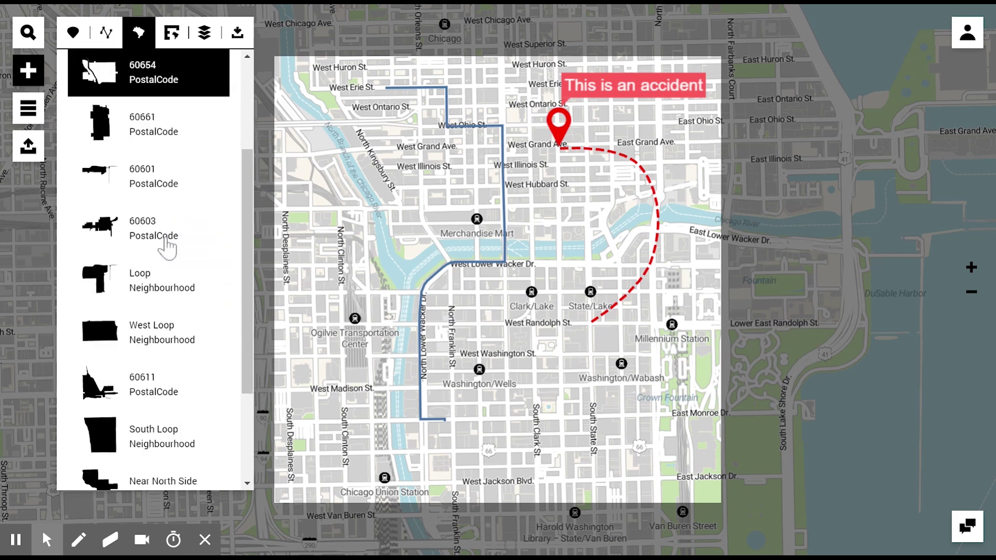
scroll(477, 312, down, 1)
scroll(476, 311, down, 4)
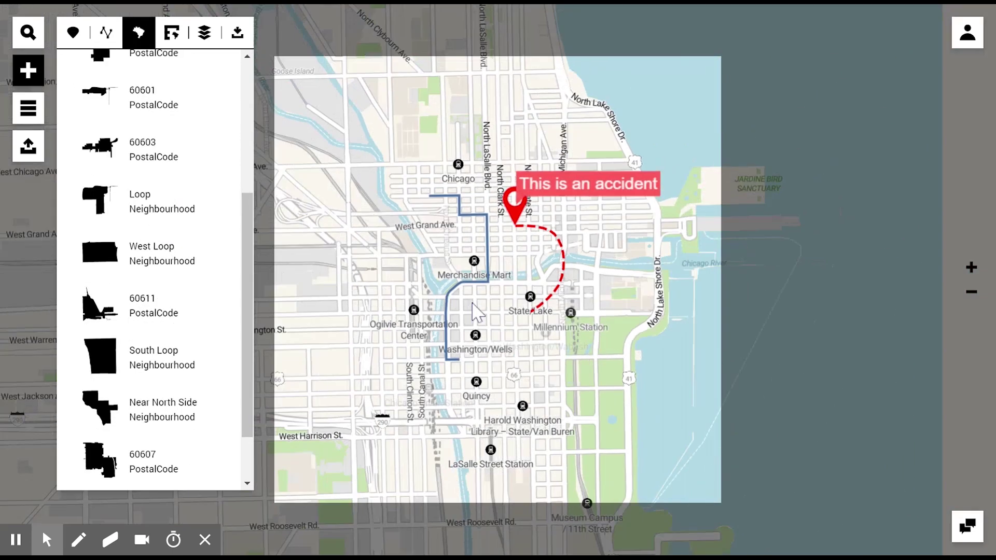
scroll(473, 307, down, 3)
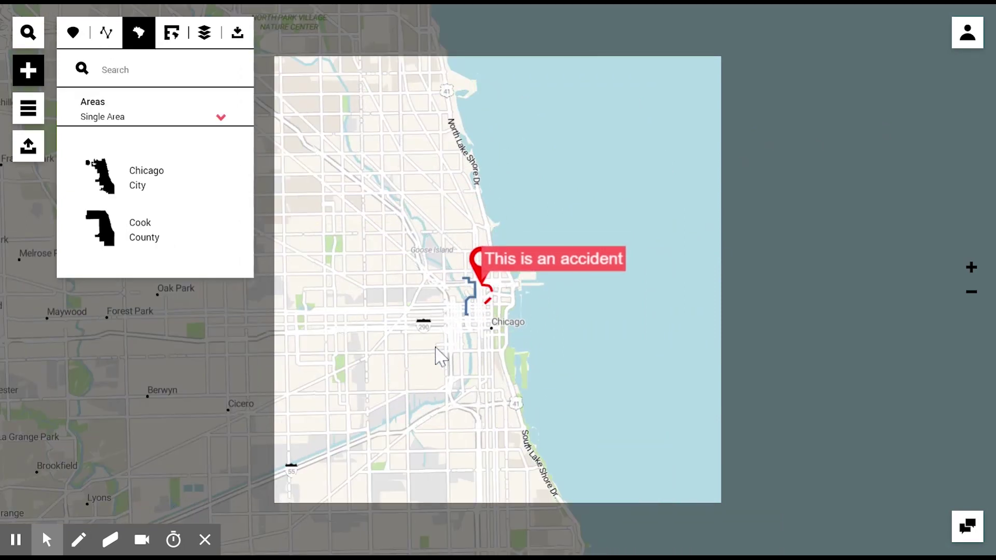
click(168, 247)
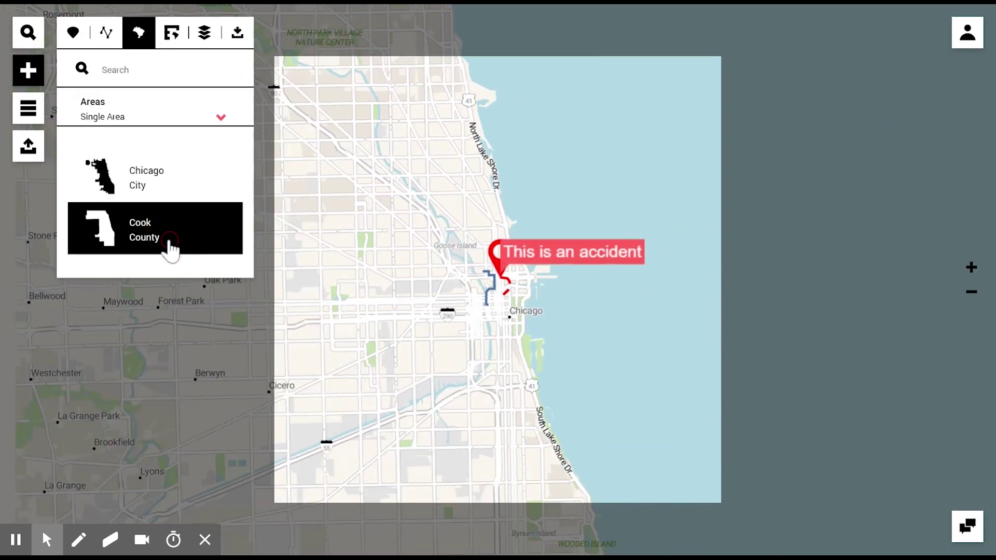
scroll(534, 342, down, 2)
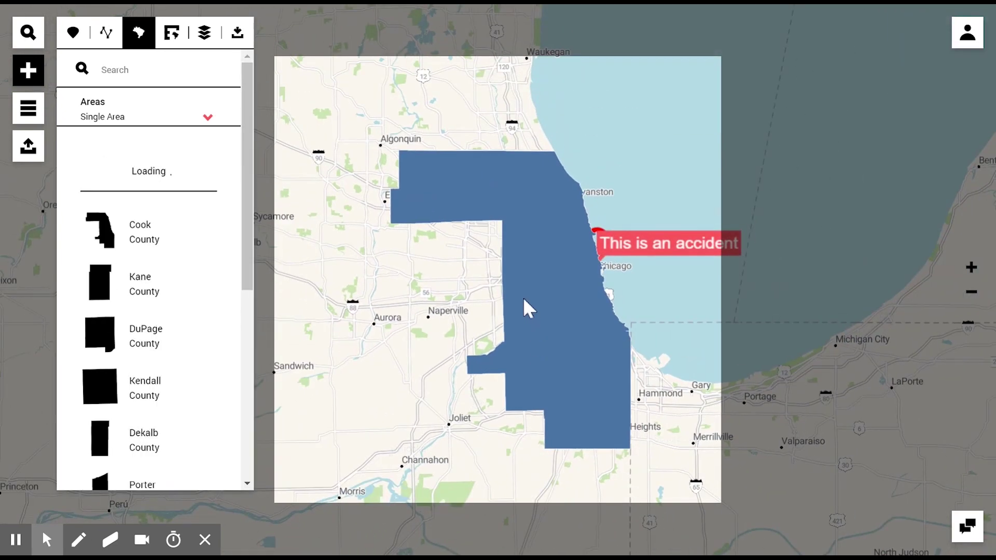
Give Cook County a translucent slate-grey fill and move its layer below the road layers
click(543, 314)
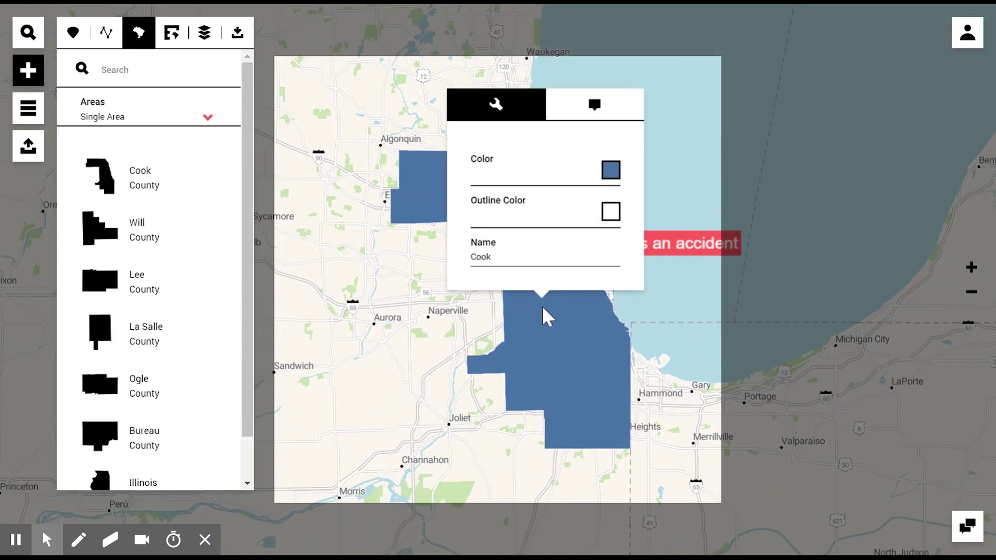
click(612, 169)
mouse_move(766, 156)
mouse_down()
mouse_move(735, 152)
mouse_move(717, 177)
mouse_up()
drag(806, 243, 738, 242)
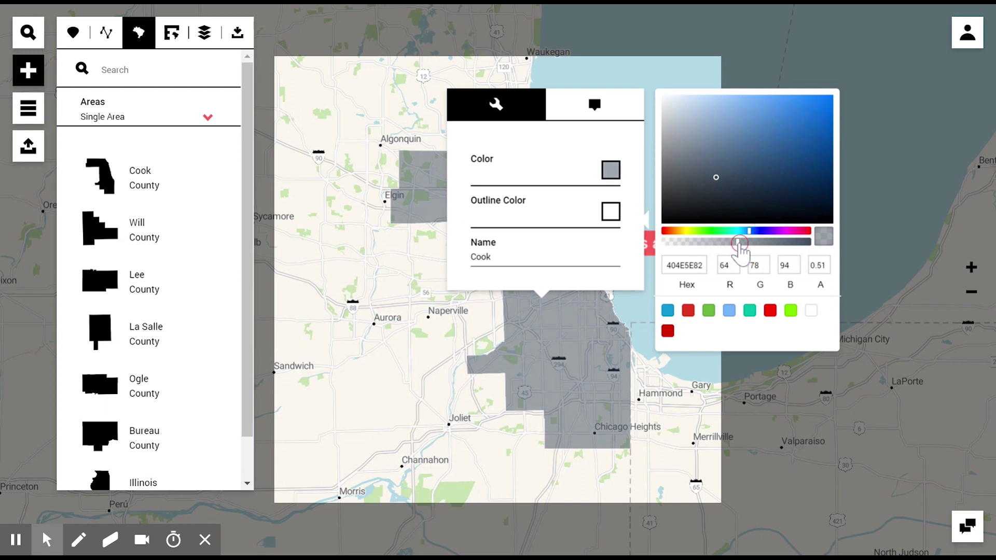
click(33, 119)
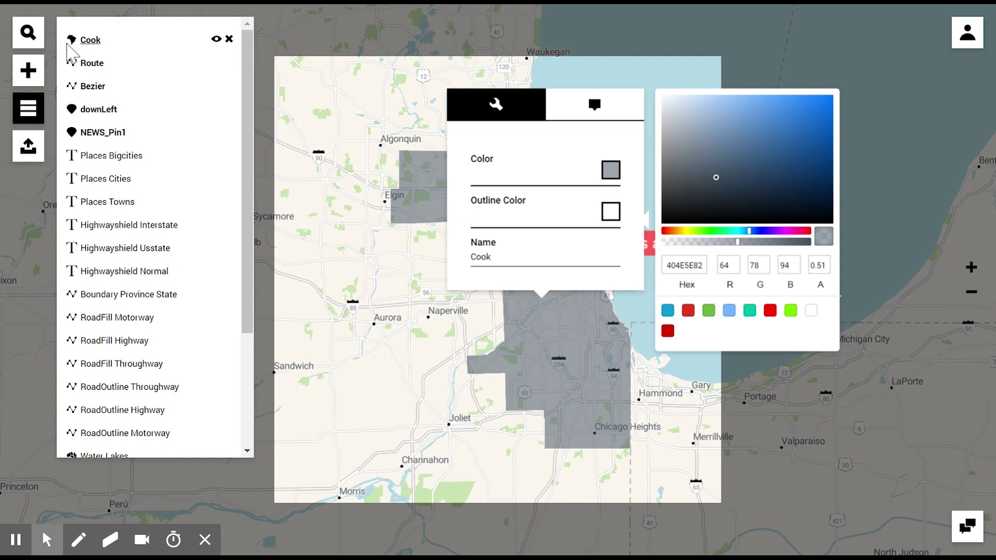
click(72, 42)
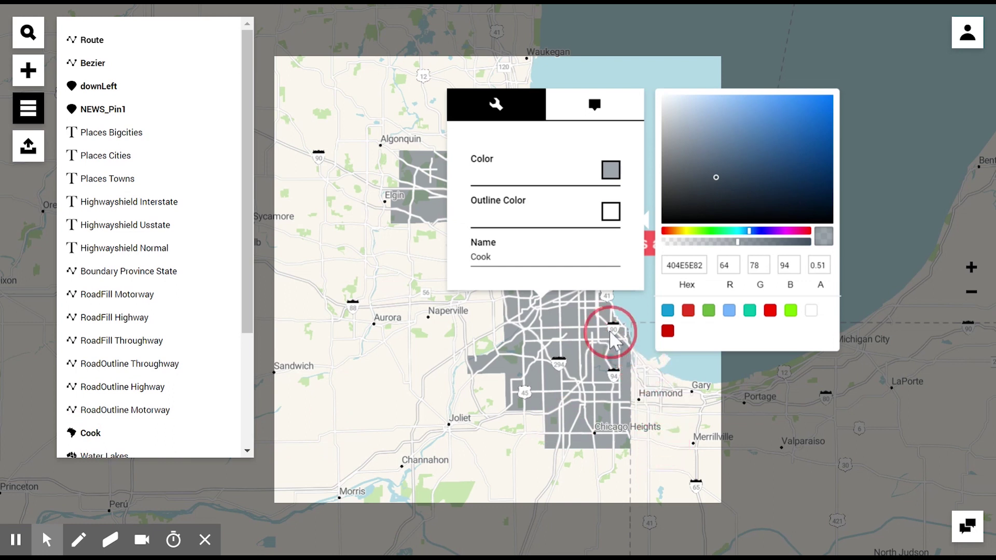
Add the Illinois County boundaries set from Grouped Areas
click(28, 70)
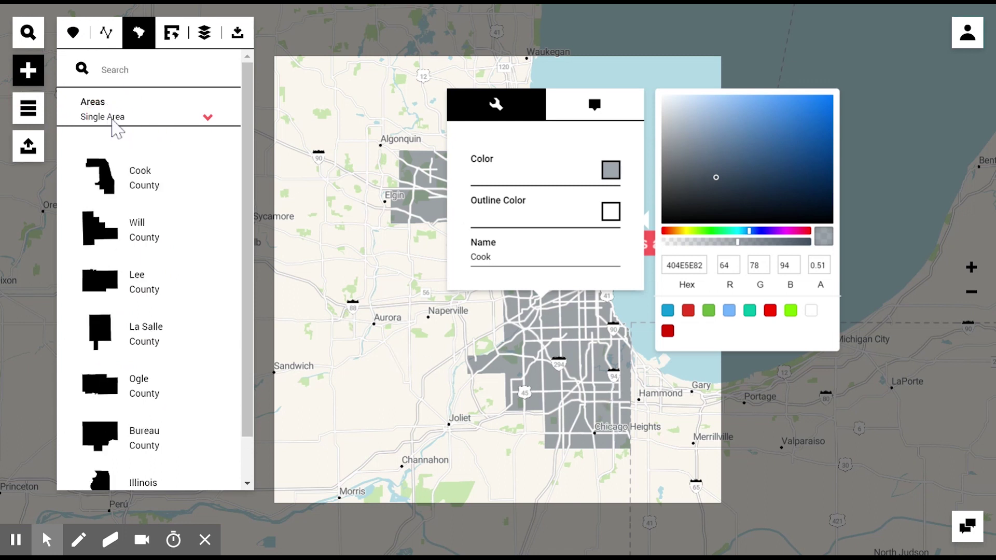
click(118, 138)
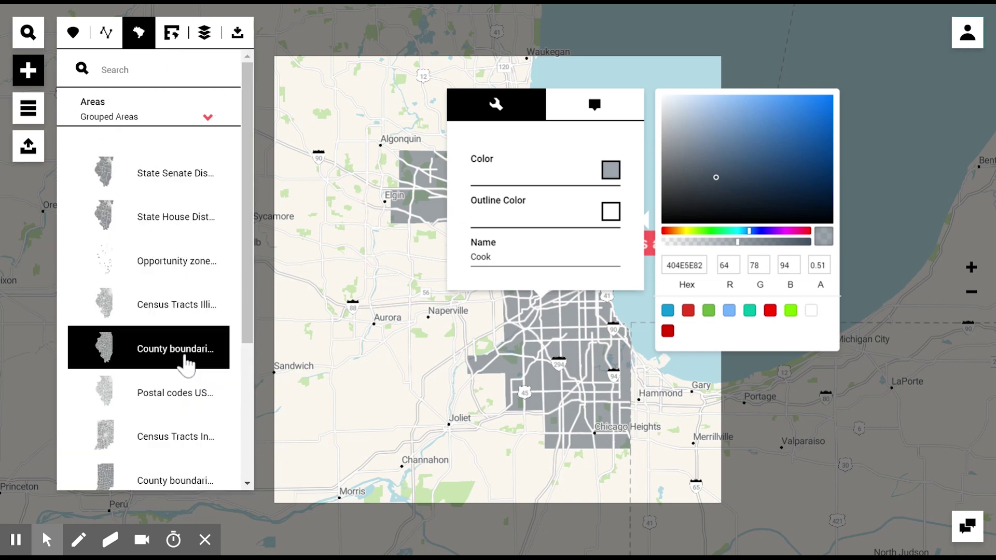
click(150, 358)
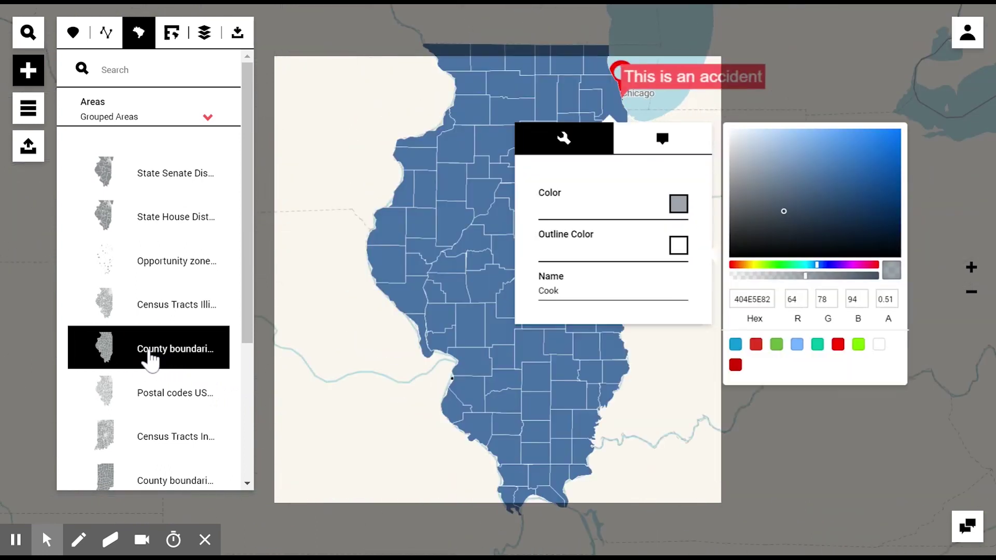
Centre Illinois and fill every county grey using Apply to All
click(670, 404)
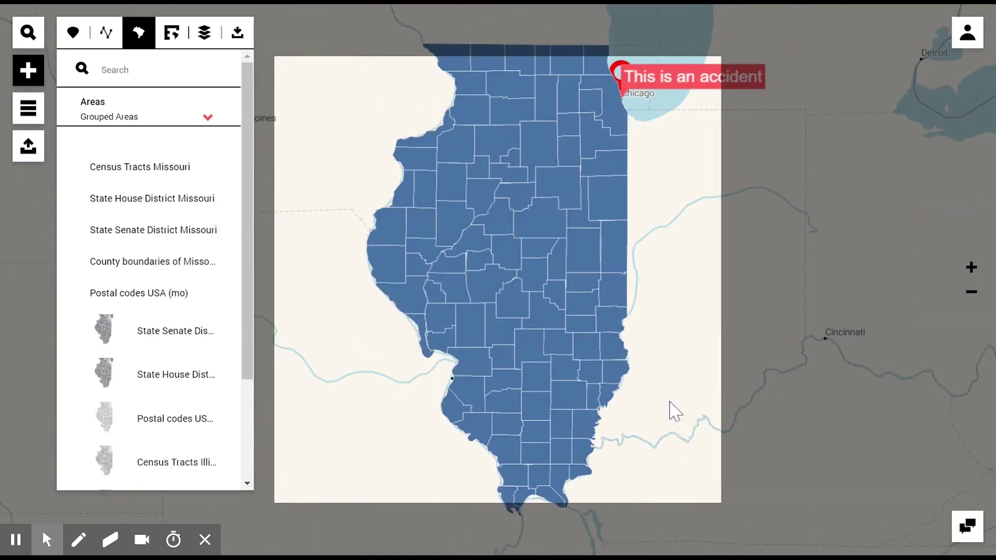
scroll(670, 403, down, 1)
drag(669, 404, 602, 400)
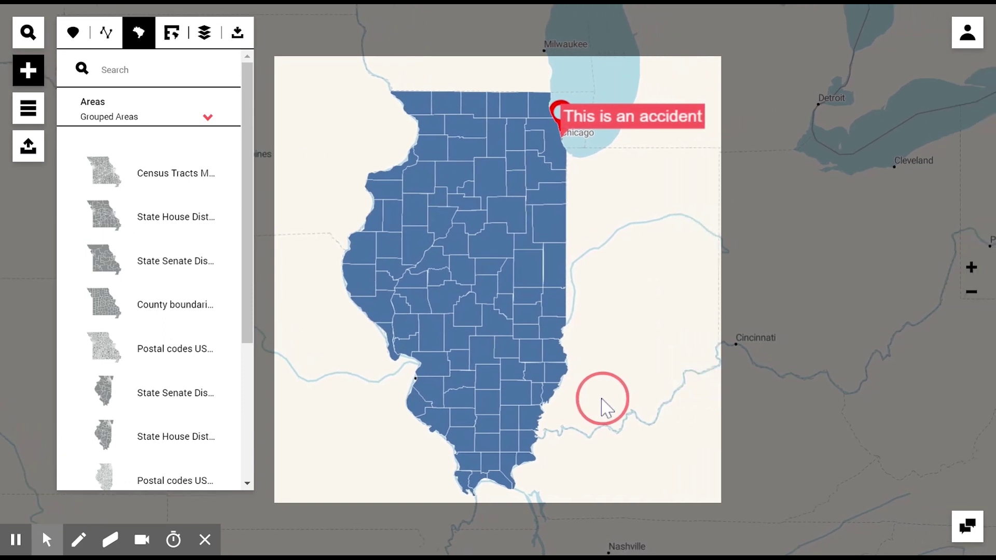
click(490, 244)
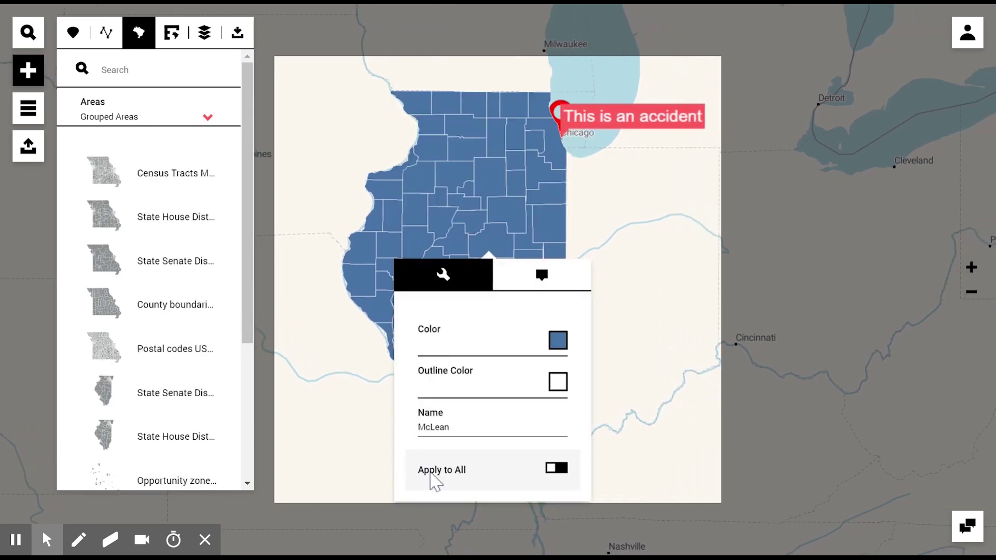
click(562, 471)
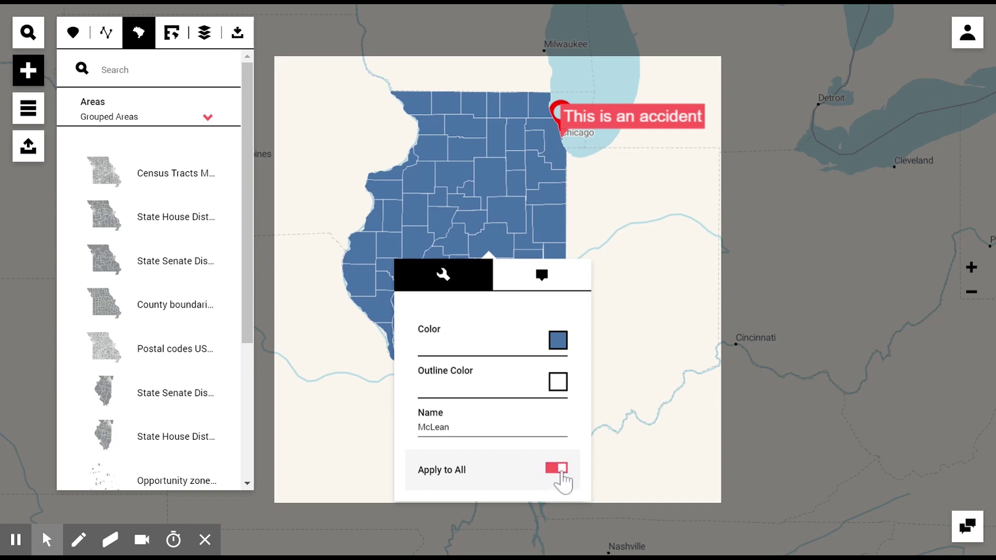
click(559, 341)
mouse_move(619, 322)
mouse_down()
mouse_move(612, 302)
mouse_move(608, 333)
mouse_up()
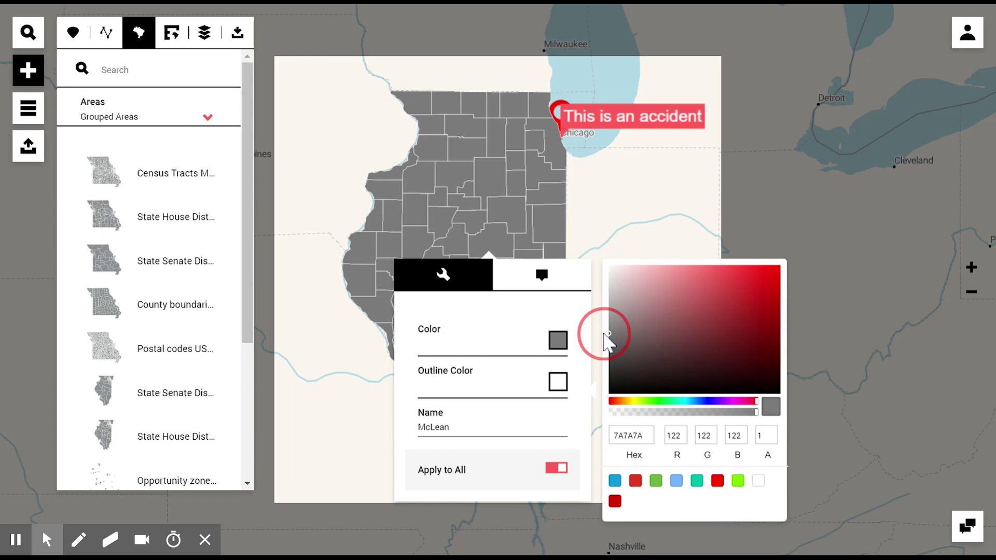
Colour Bureau County red and Kane County green individually
click(460, 169)
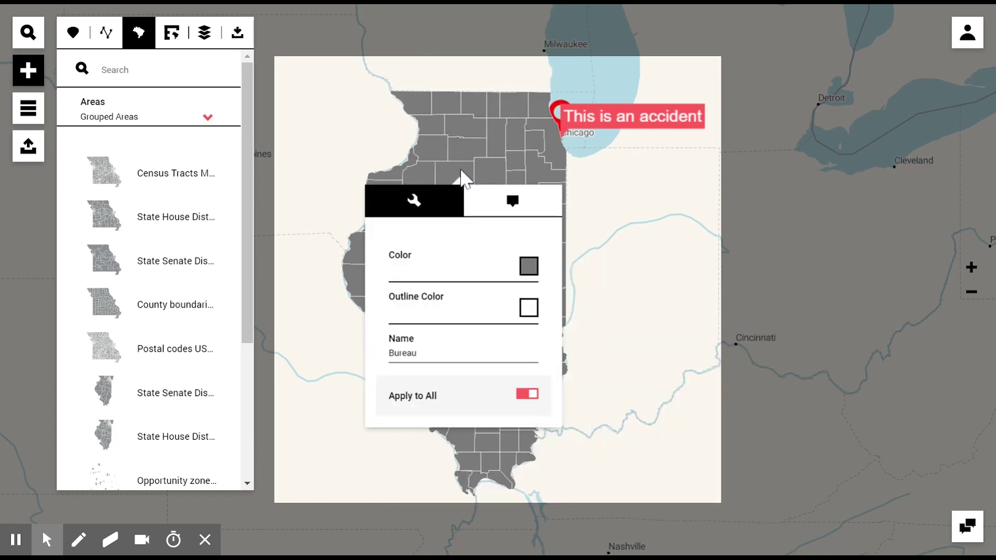
click(533, 396)
click(529, 267)
click(760, 373)
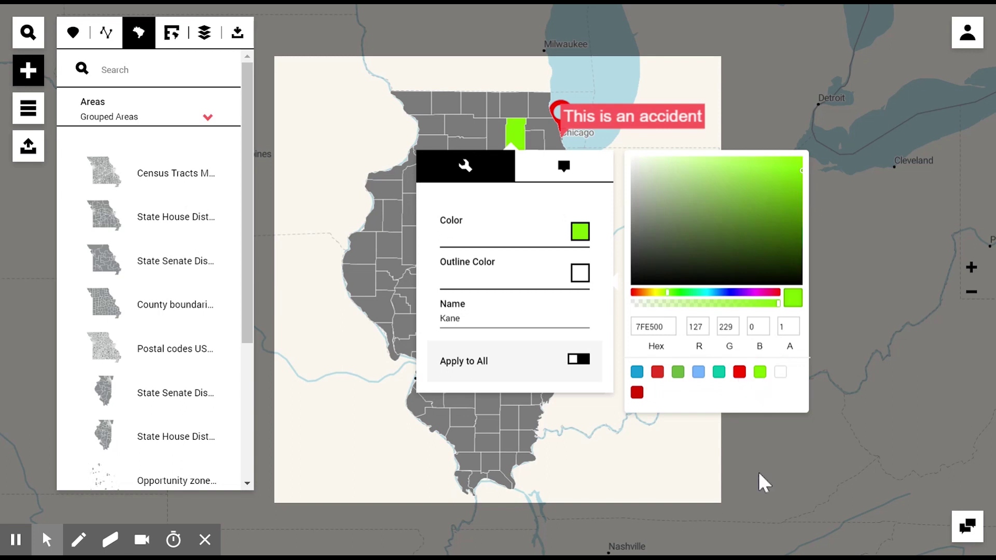
click(688, 492)
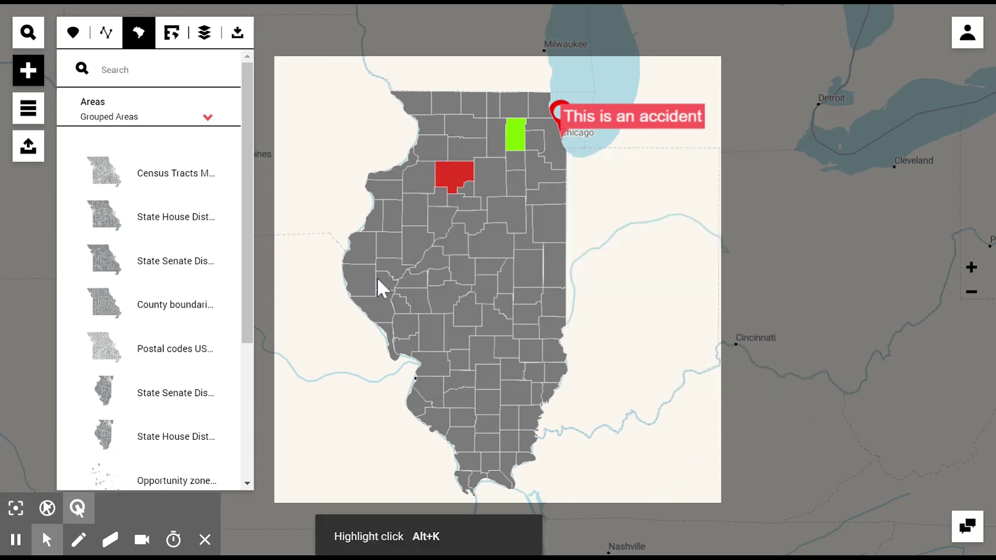
Remove the Illinois county boundaries and Cook layers, hide the accident label layer, and zoom in on Chicago
click(28, 108)
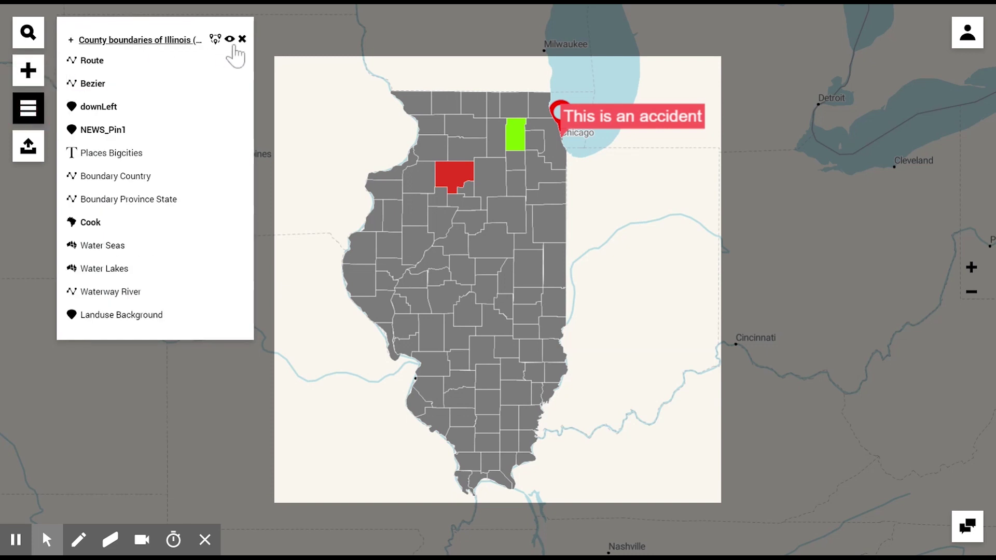
click(241, 39)
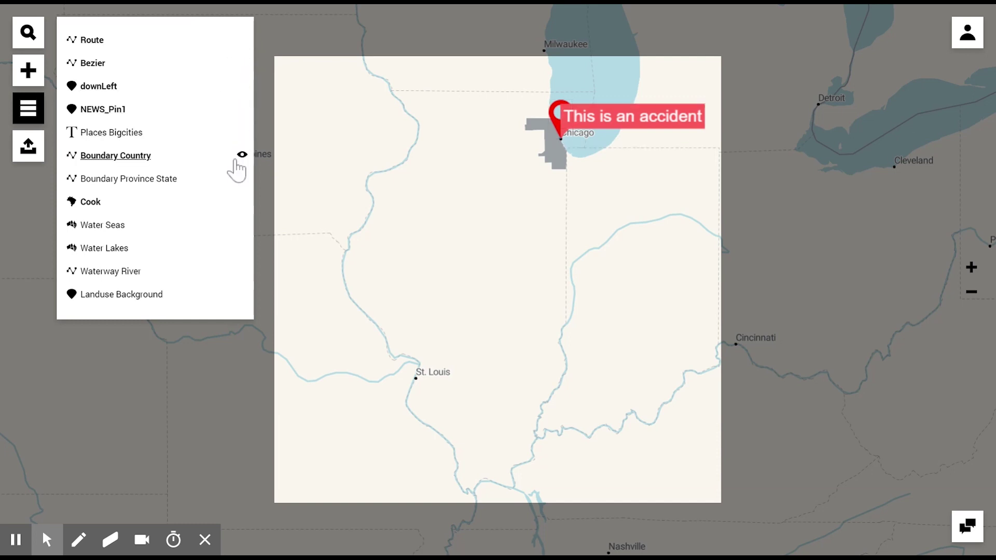
click(242, 201)
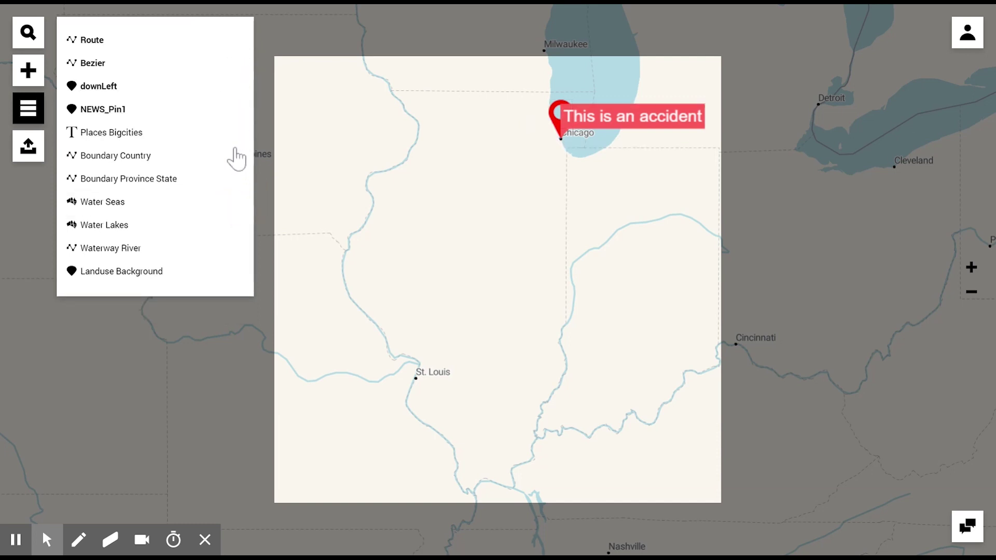
click(230, 86)
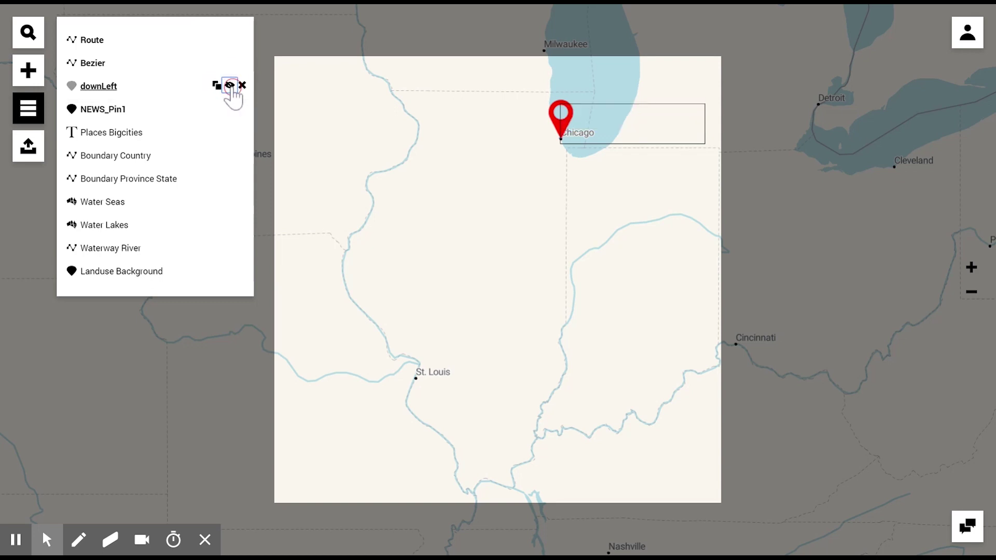
scroll(563, 151, up, 1)
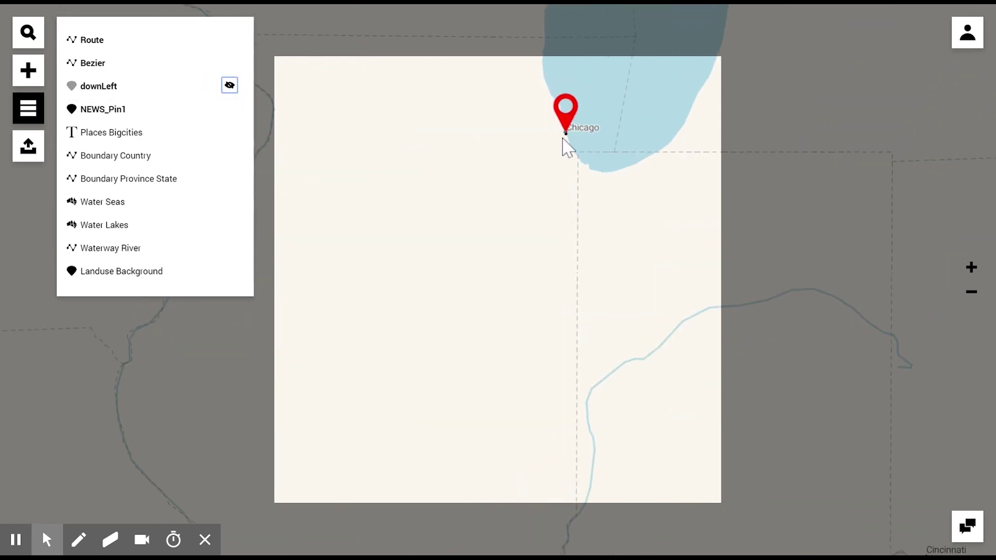
scroll(564, 131, up, 3)
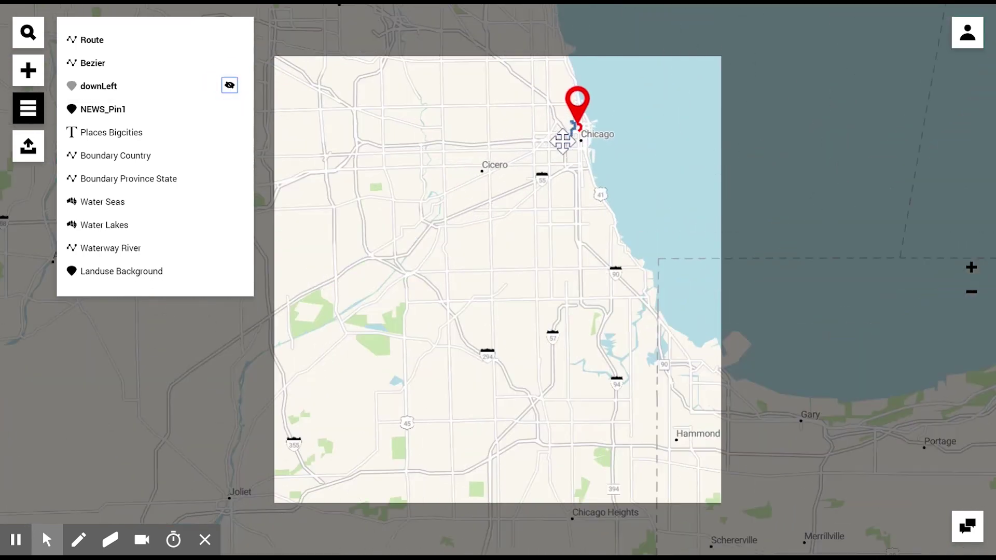
Center the map on downtown Chicago and hide the Landuse Naturereserve Name label layer
drag(553, 154, 489, 235)
scroll(489, 236, up, 1)
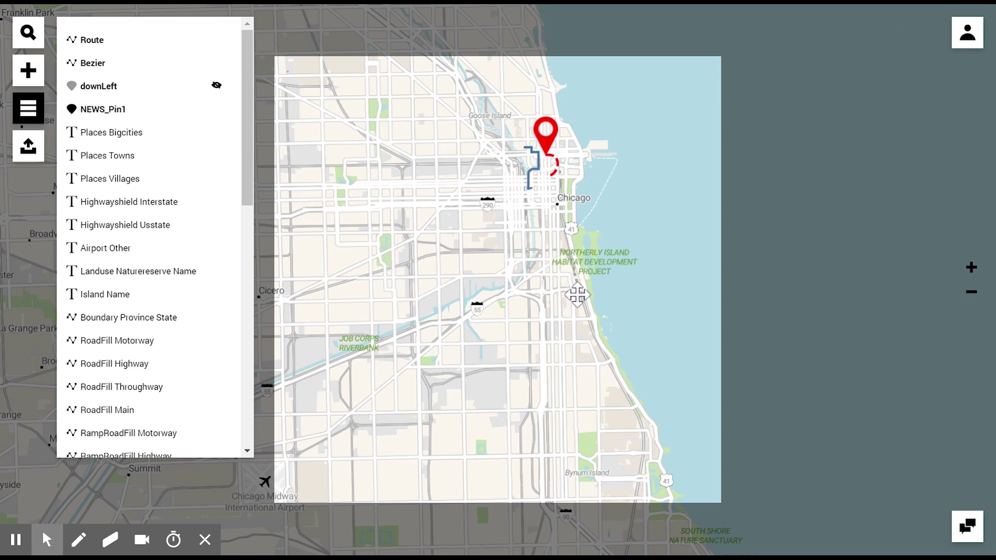
click(229, 270)
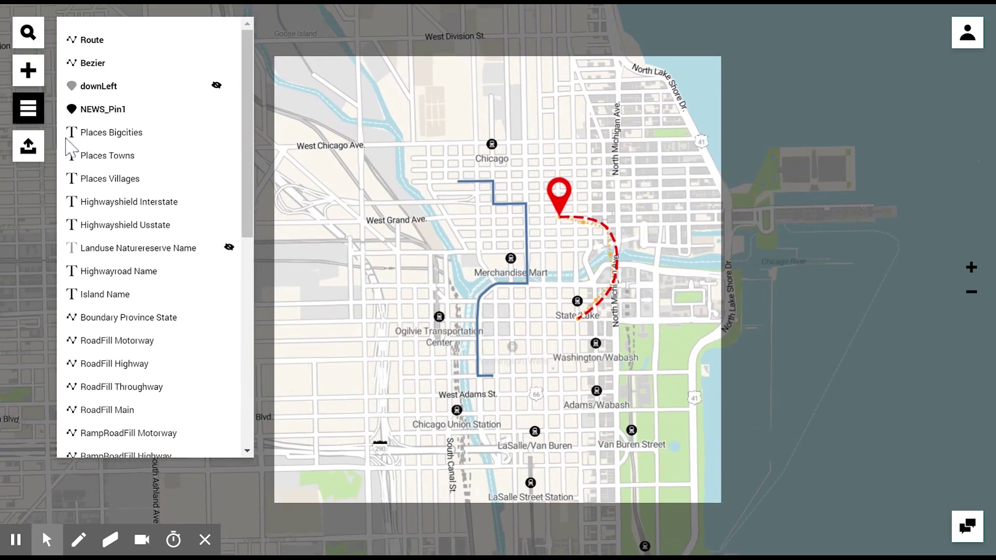
click(28, 145)
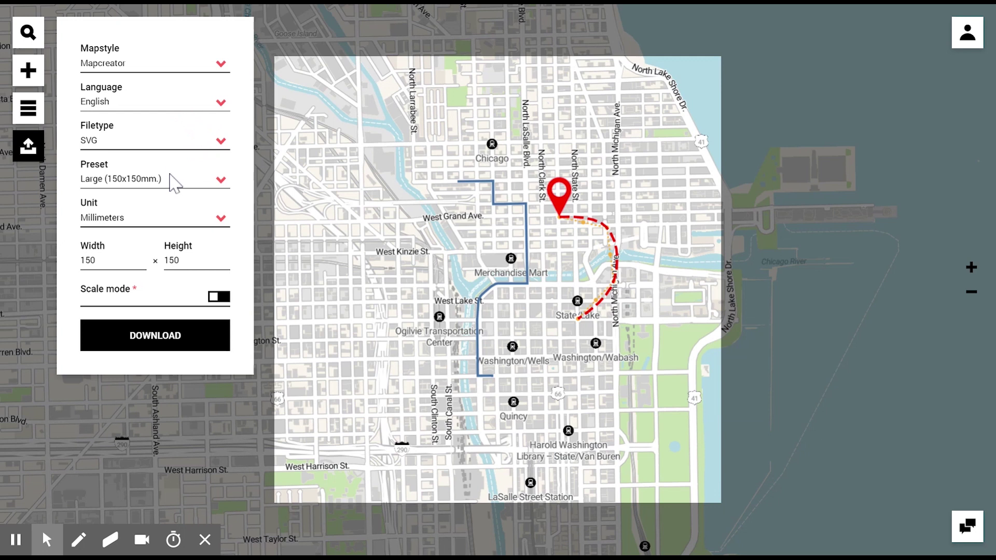
Download the Chicago map as an SVG at 5.906 × 5.906 inches and select the red pin
click(150, 230)
click(155, 345)
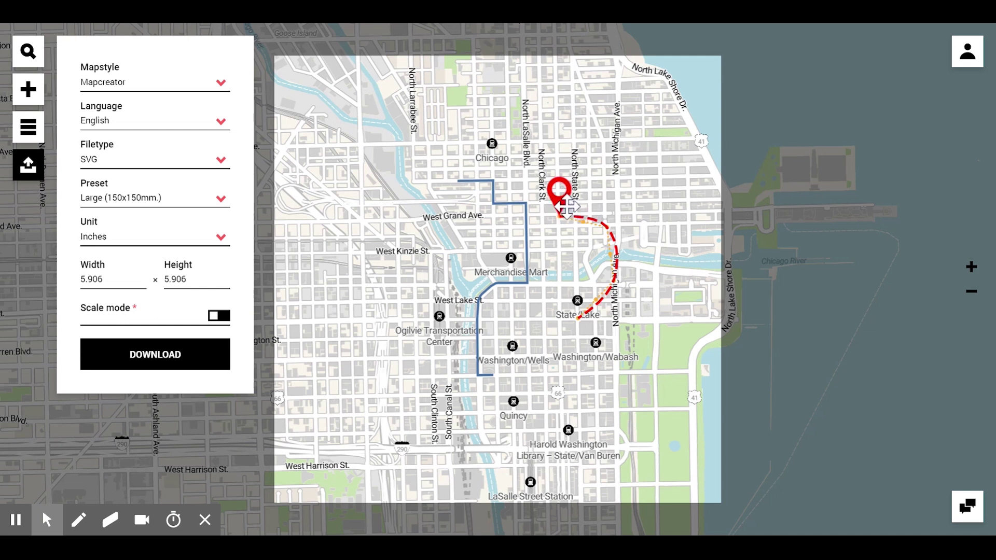
click(560, 202)
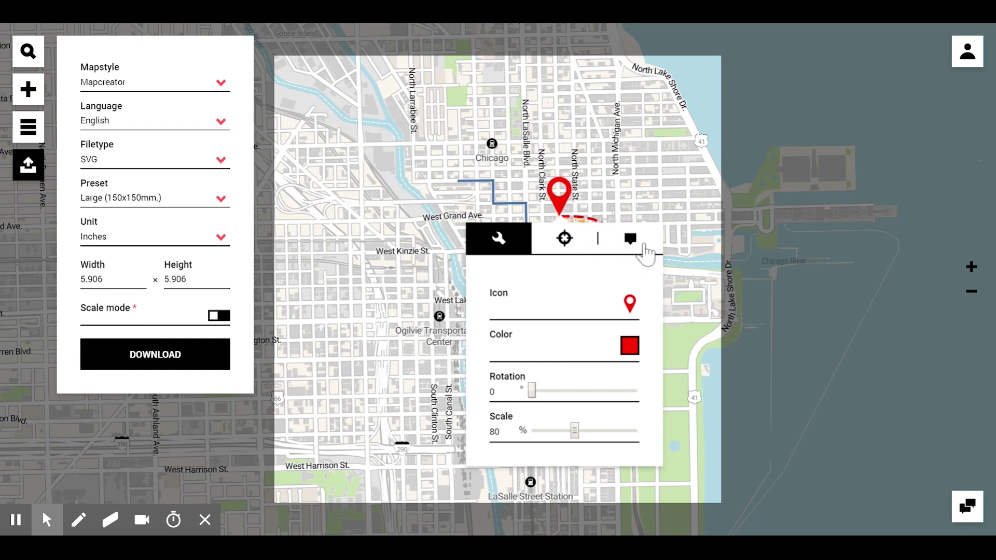
Add a 'Further Information' popup to the red pin, linked to mapcreator.io
click(630, 242)
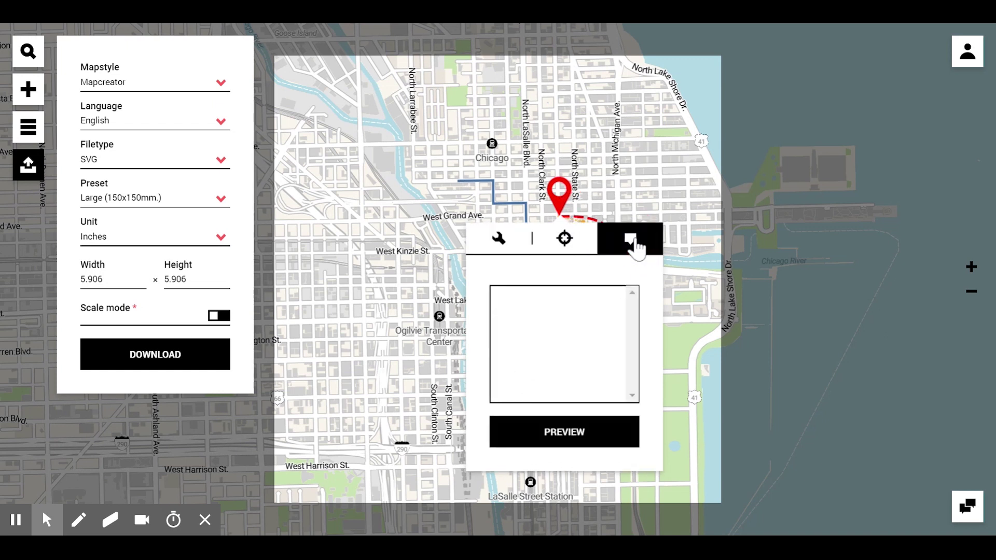
click(497, 303)
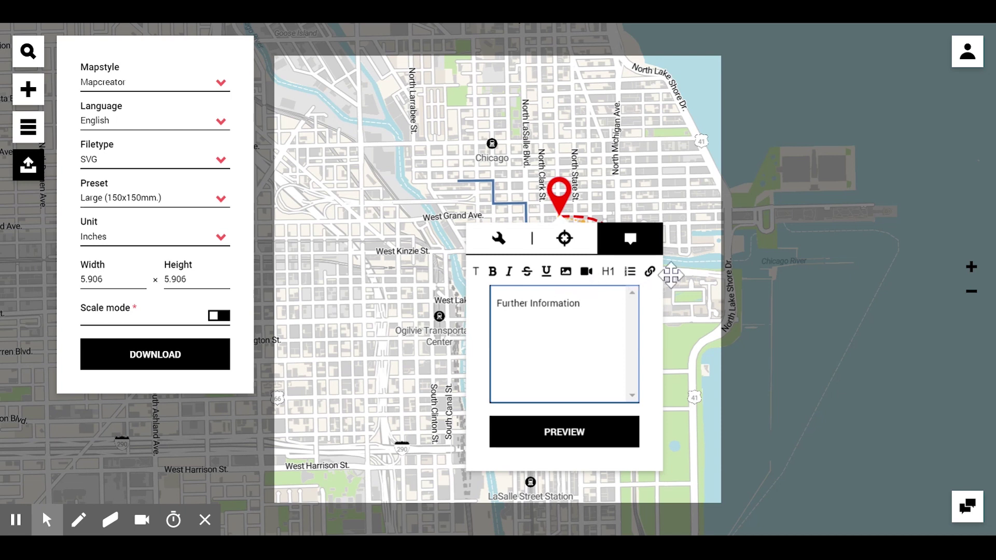
click(649, 272)
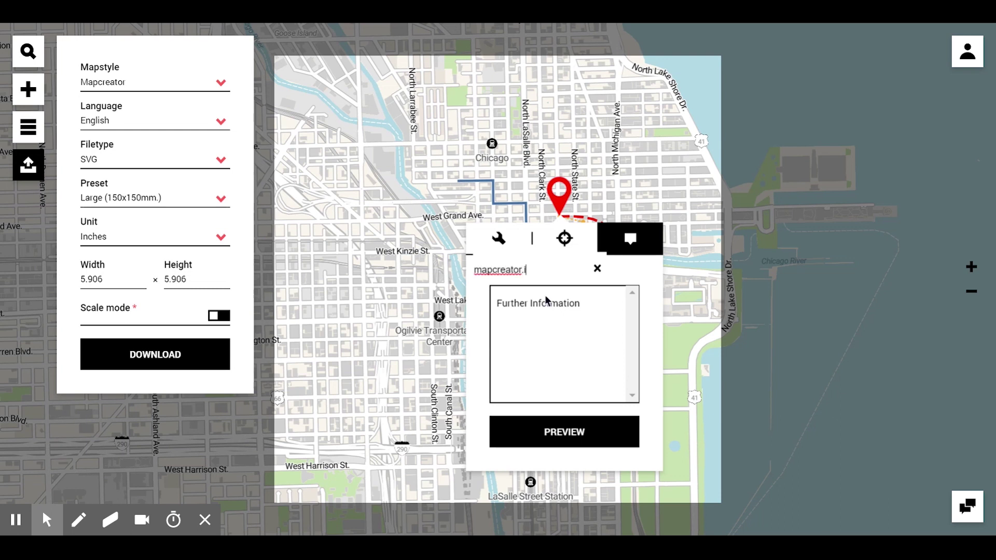
click(464, 194)
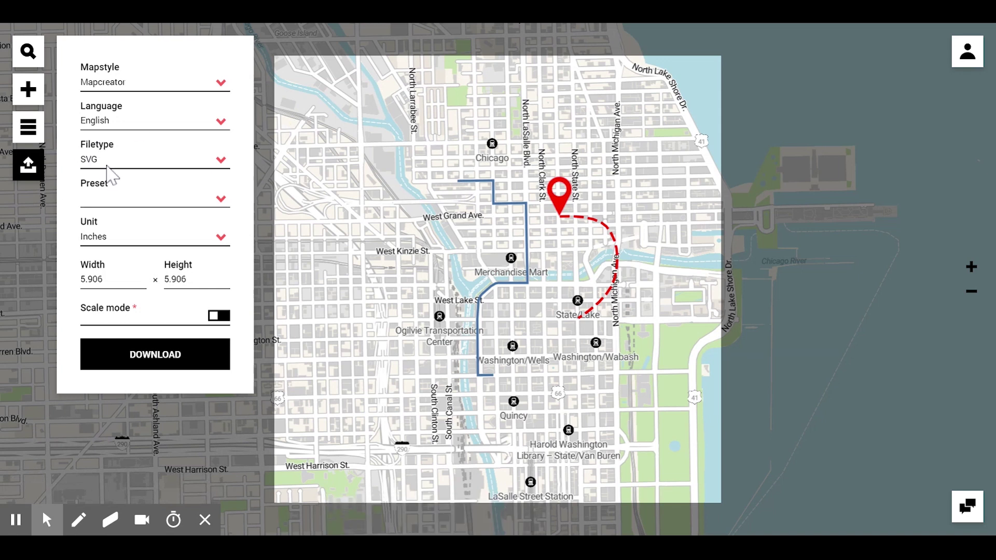
Switch the Chicago map export to WEB and select the generated iFrame embed code
click(134, 354)
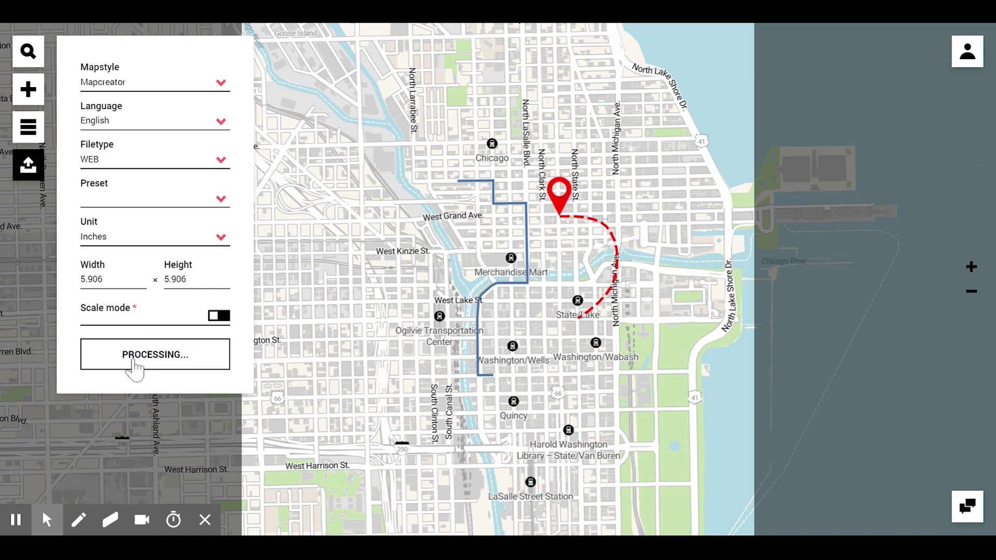
scroll(210, 400, down, 2)
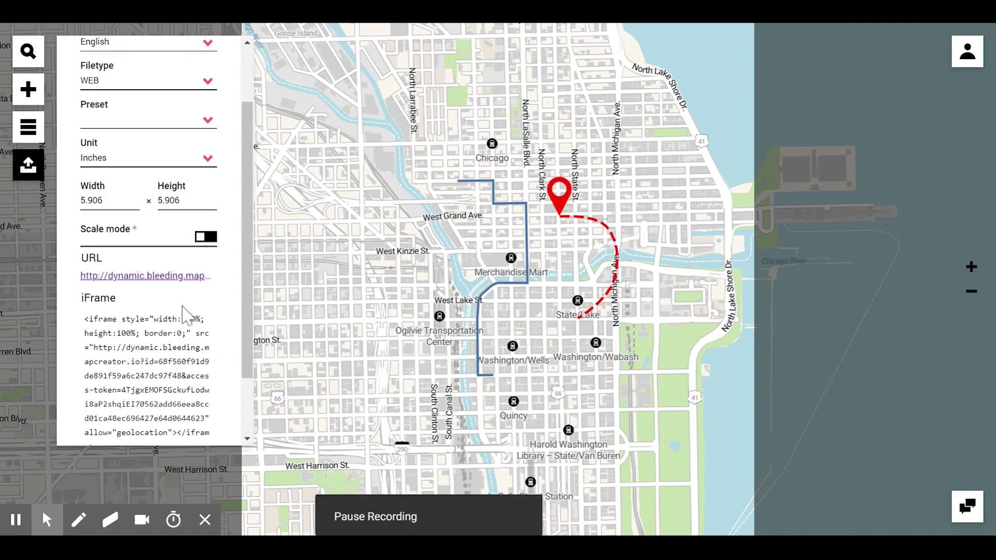
click(166, 360)
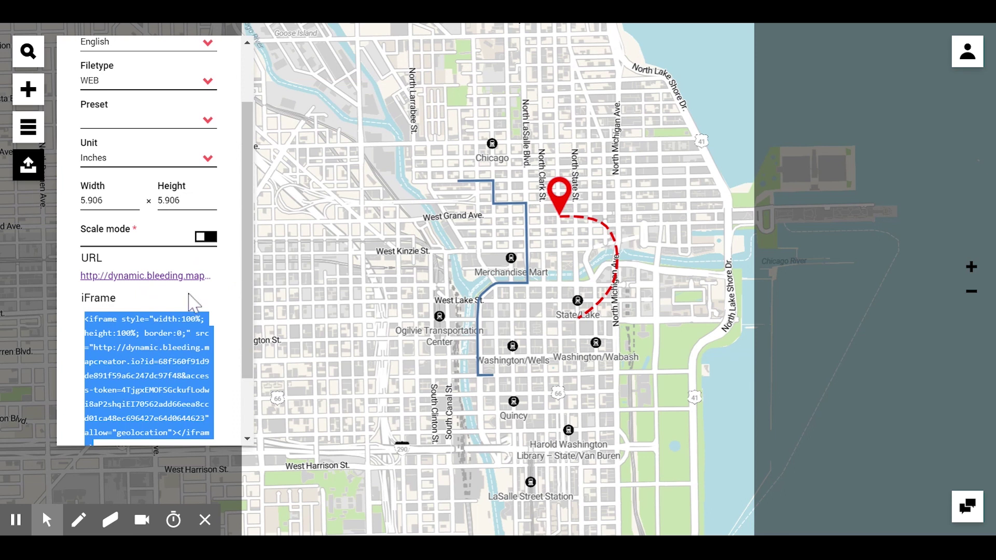
scroll(195, 302, up, 2)
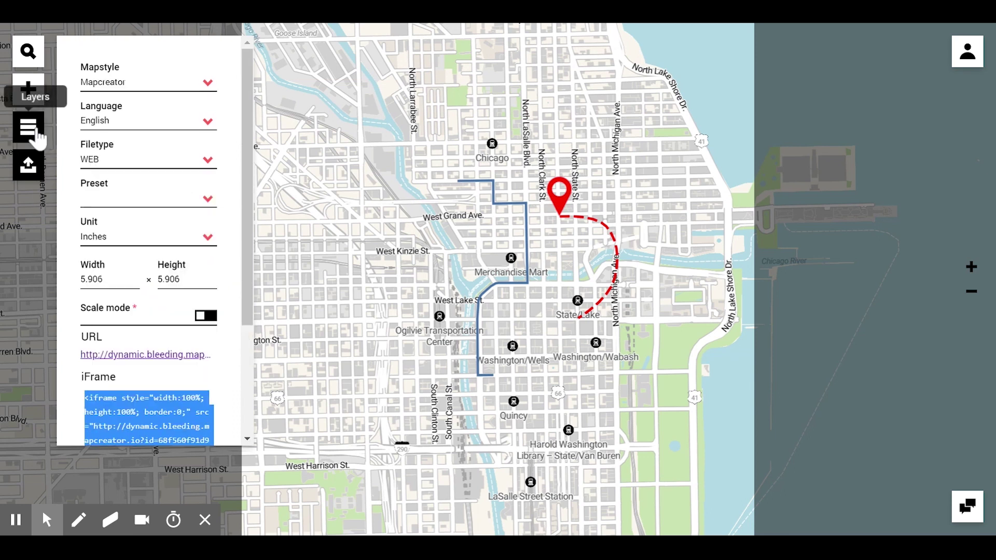
Bring up the Europe map with black pins from France to Turkey and zoom out
click(32, 129)
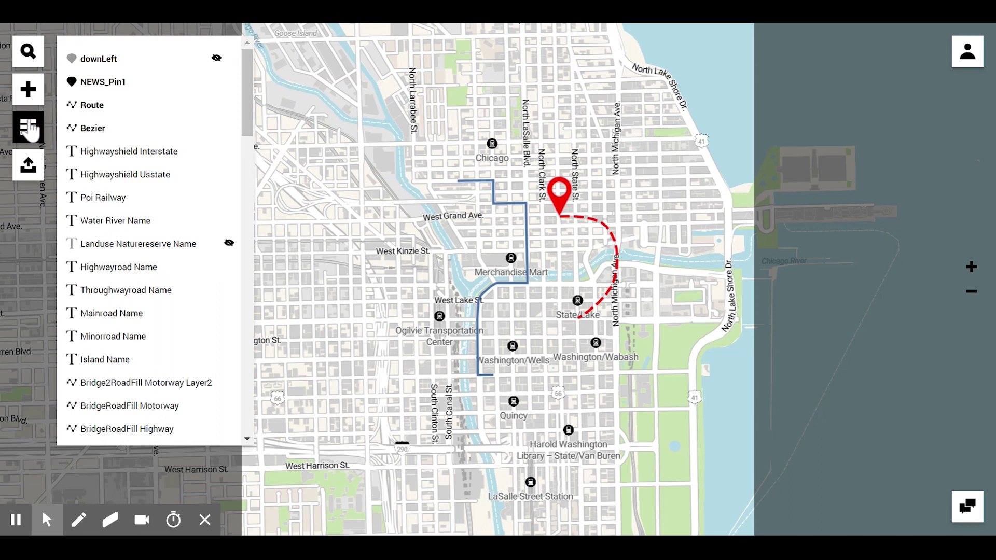
click(29, 91)
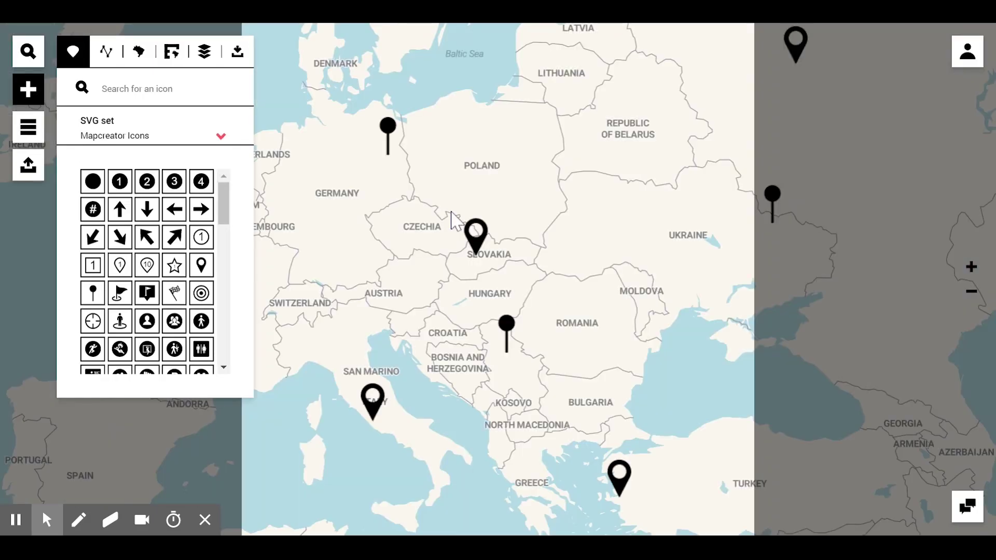
scroll(621, 326, down, 1)
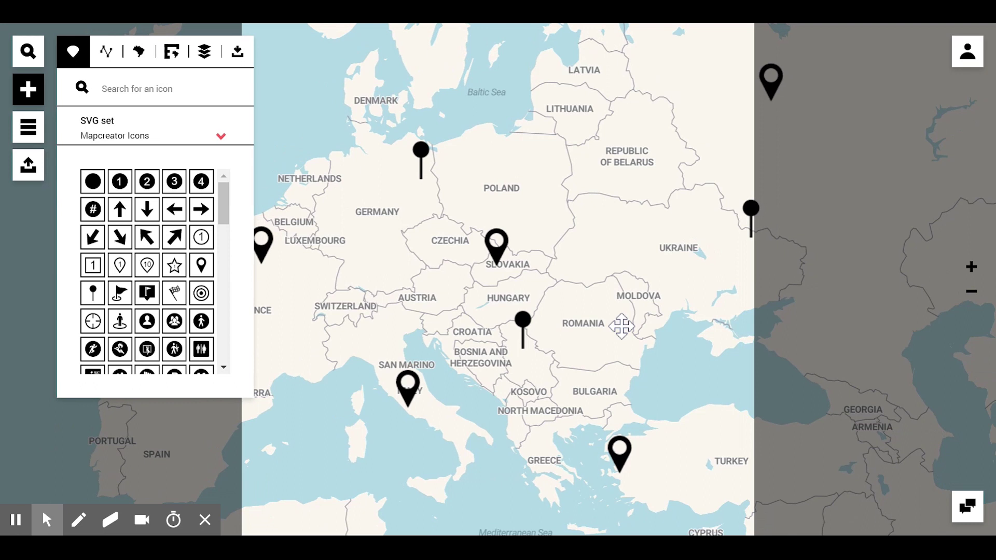
scroll(597, 346, down, 2)
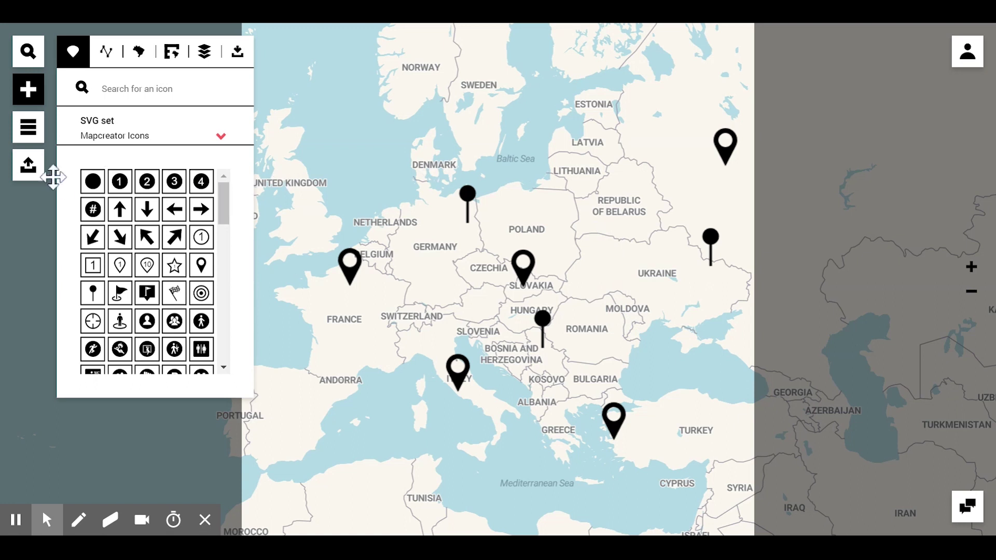
Download the Europe map as an SVG
click(28, 166)
click(114, 179)
click(177, 355)
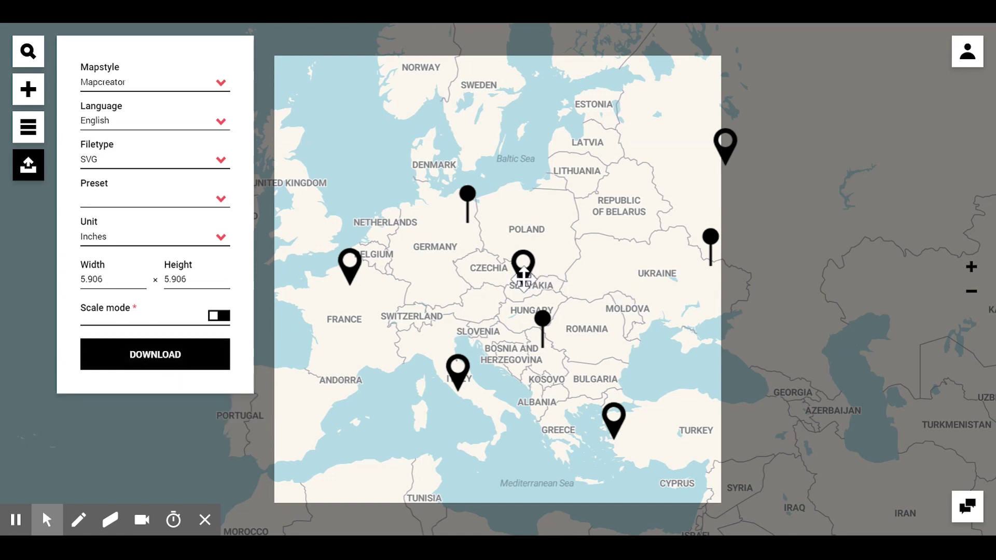
Give all pins a shared popup showing the $city field, previewing 'prievidza' on the Slovakia pin
click(524, 275)
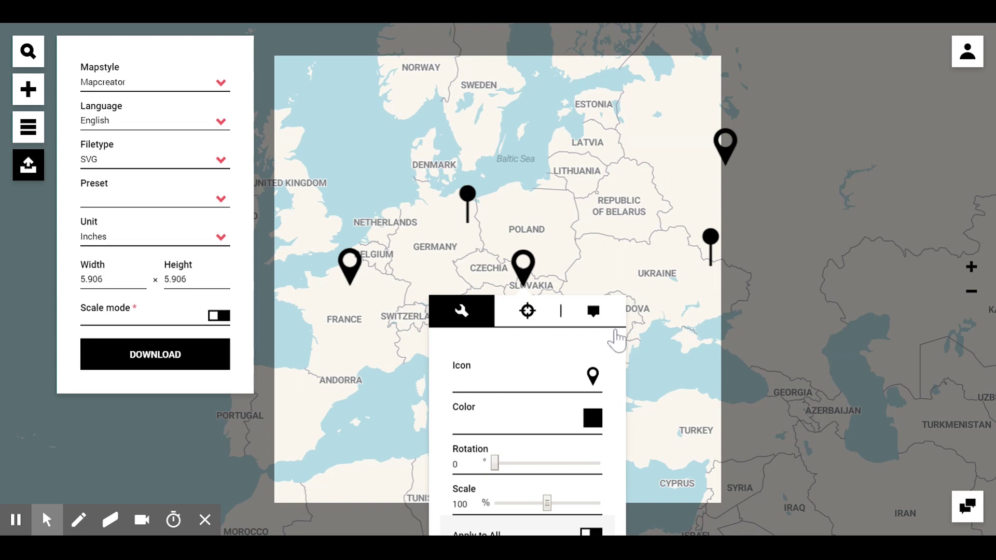
click(593, 315)
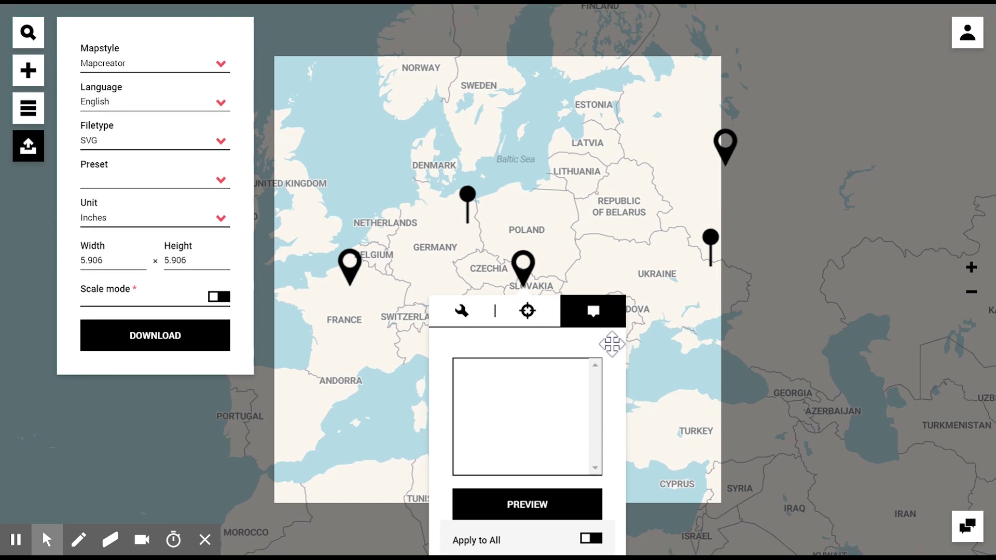
click(591, 538)
click(460, 372)
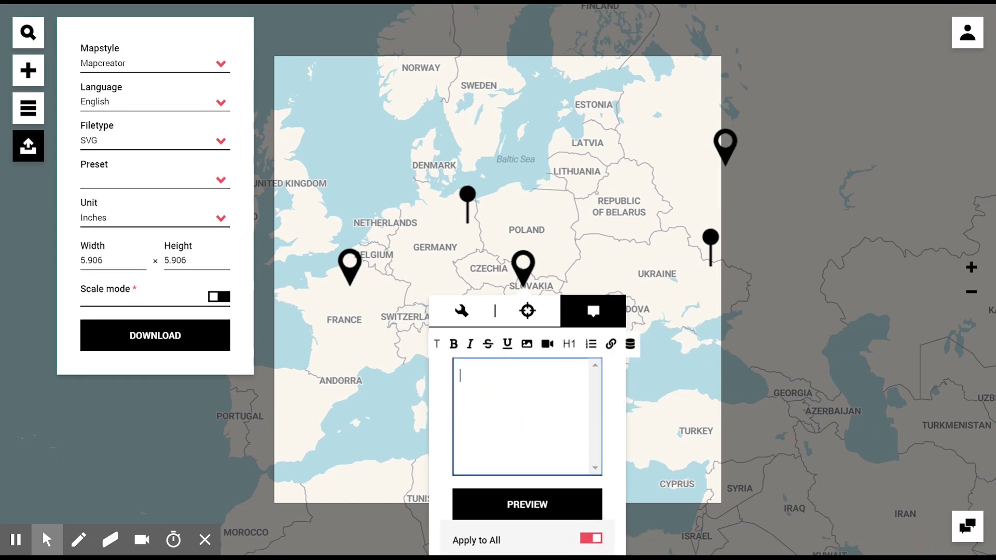
click(628, 343)
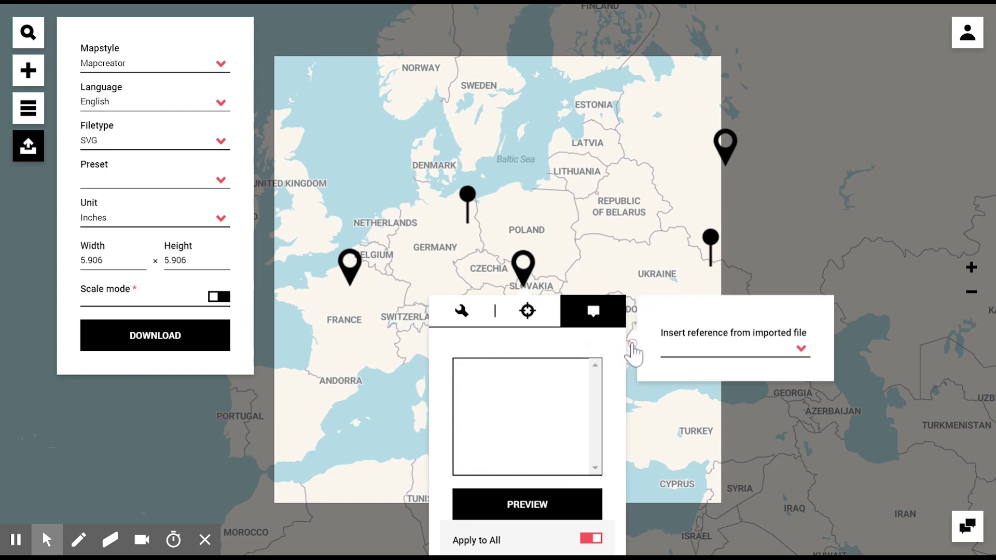
click(699, 368)
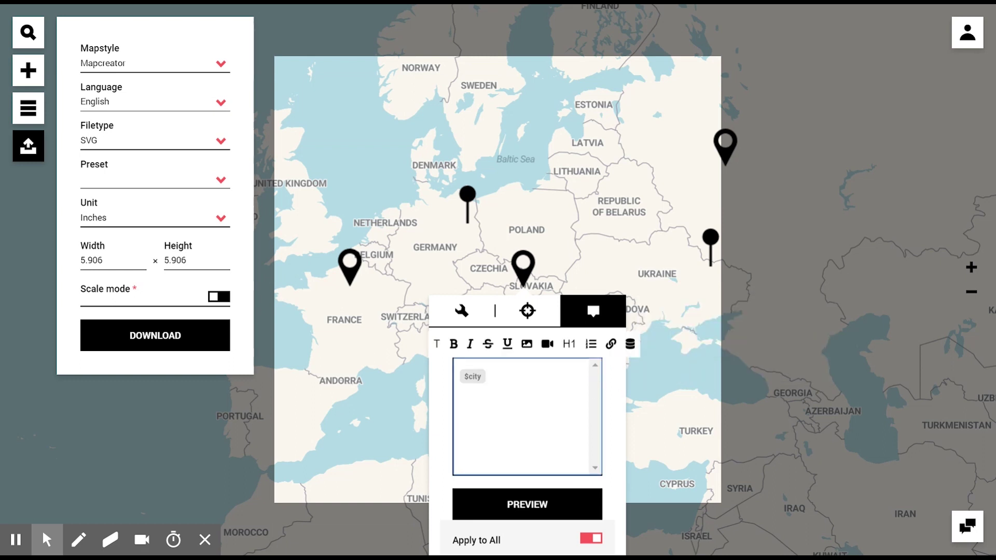
click(516, 509)
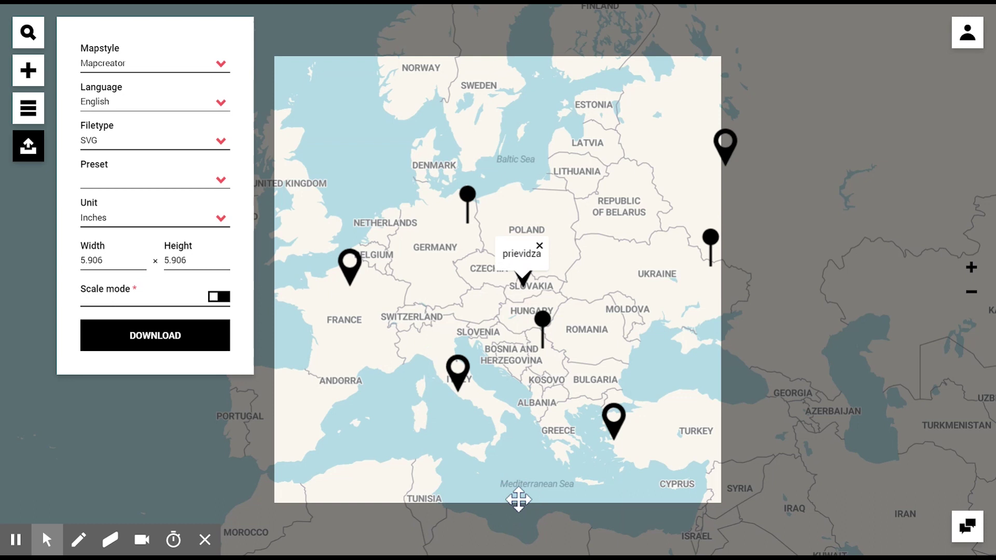
Export the Europe pin map as a WEB embed with shareable URL and iFrame code
click(127, 146)
click(136, 161)
click(141, 344)
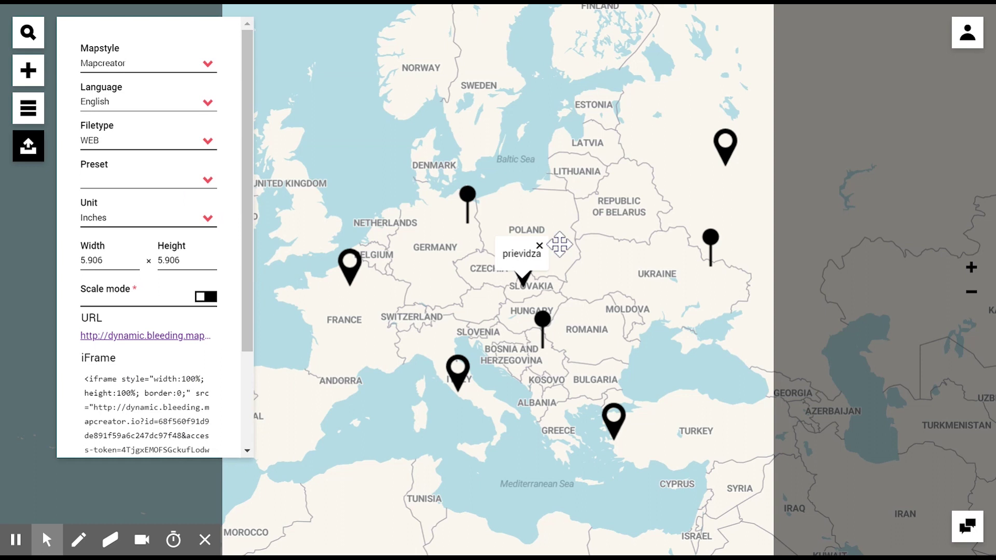
click(960, 31)
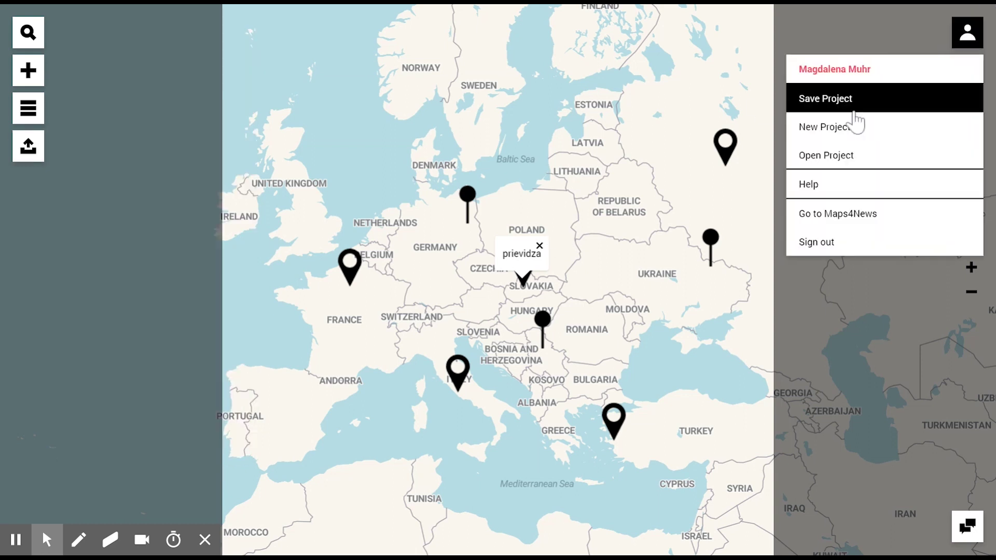
Save the project titled 'first map', then start a new project
click(846, 106)
key(ctrl+a)
text(fi)
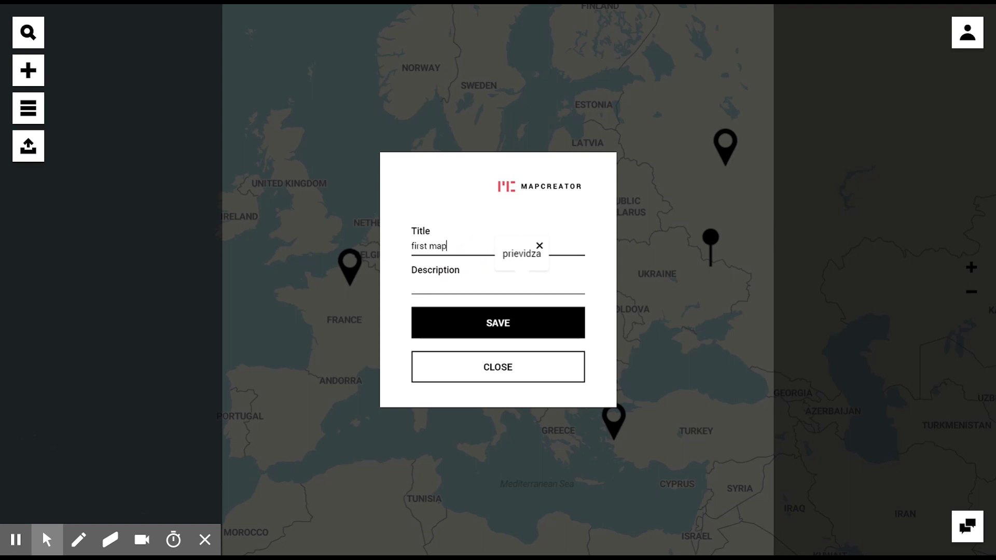
click(524, 332)
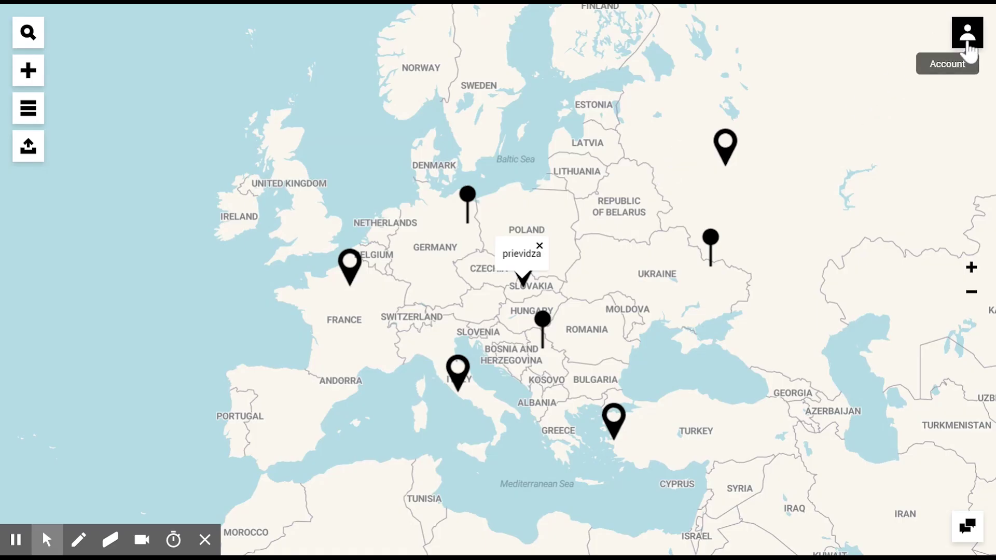
click(968, 44)
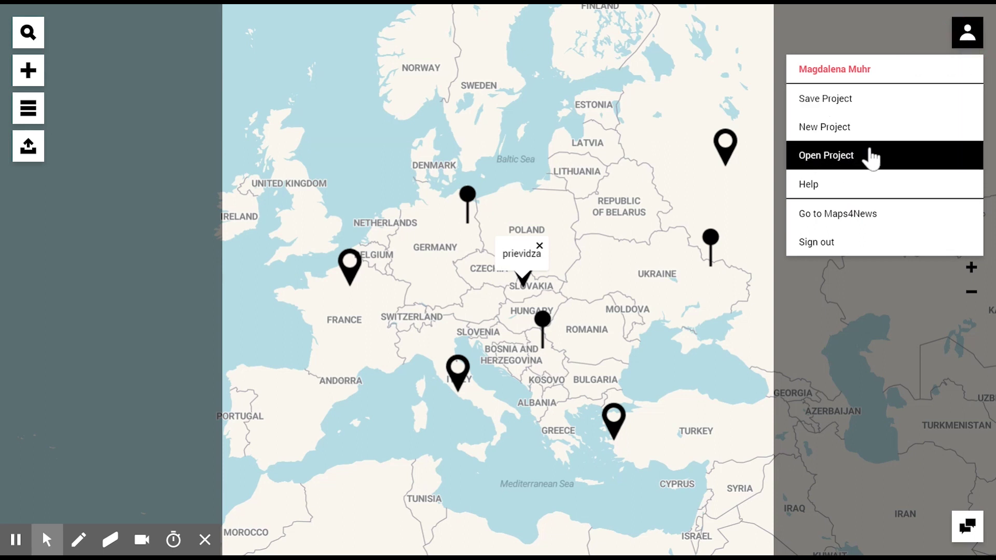
click(848, 130)
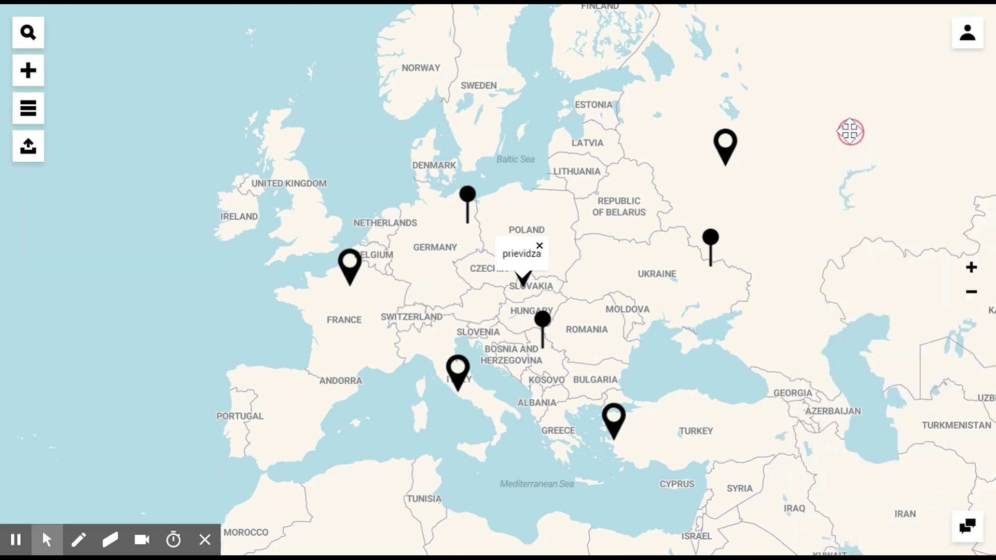